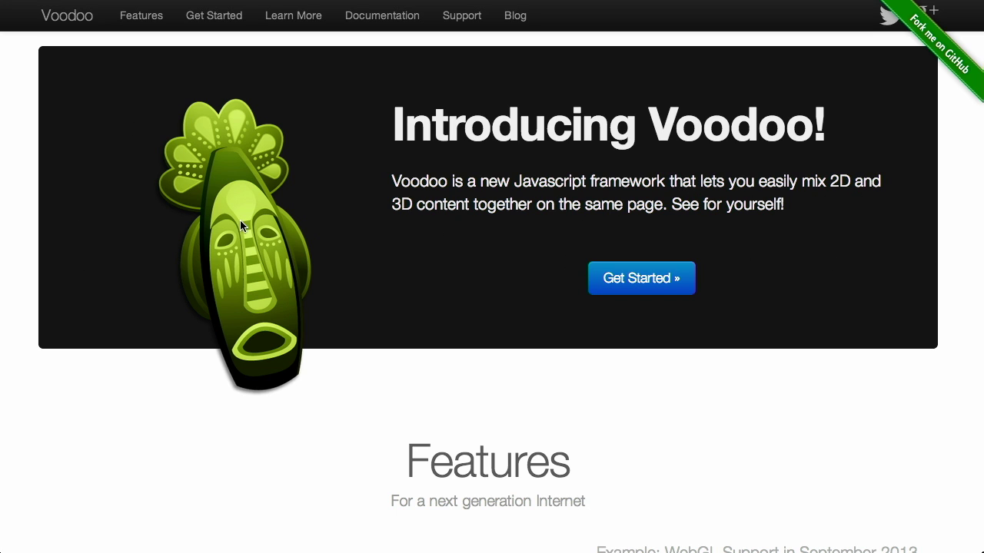
- Scroll back and forth through the Voodoo.js Features section
scroll(959, 359, "down", 5)
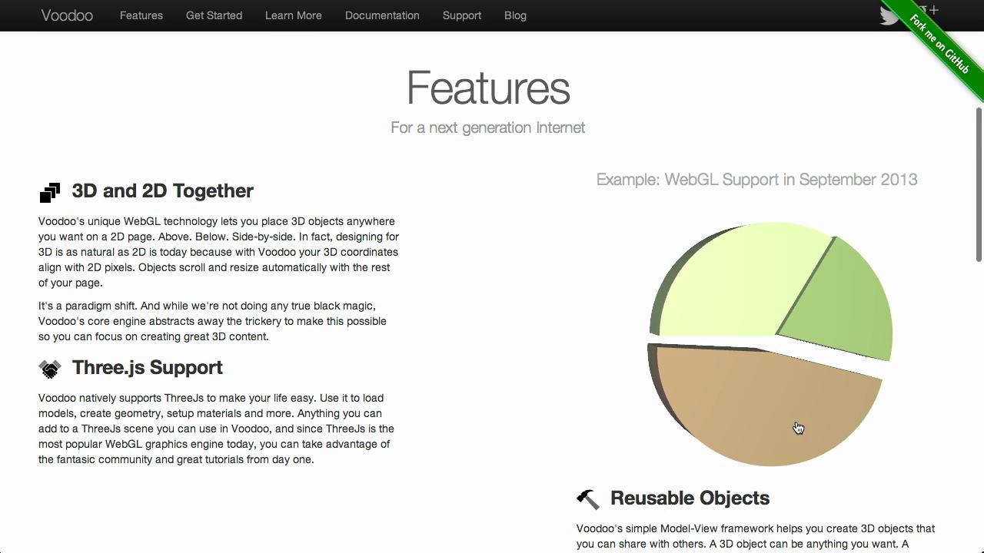
scroll(945, 281, "up", 3)
scroll(945, 338, "down", 4)
scroll(946, 343, "up", 2)
scroll(946, 344, "down", 3)
scroll(946, 344, "up", 3)
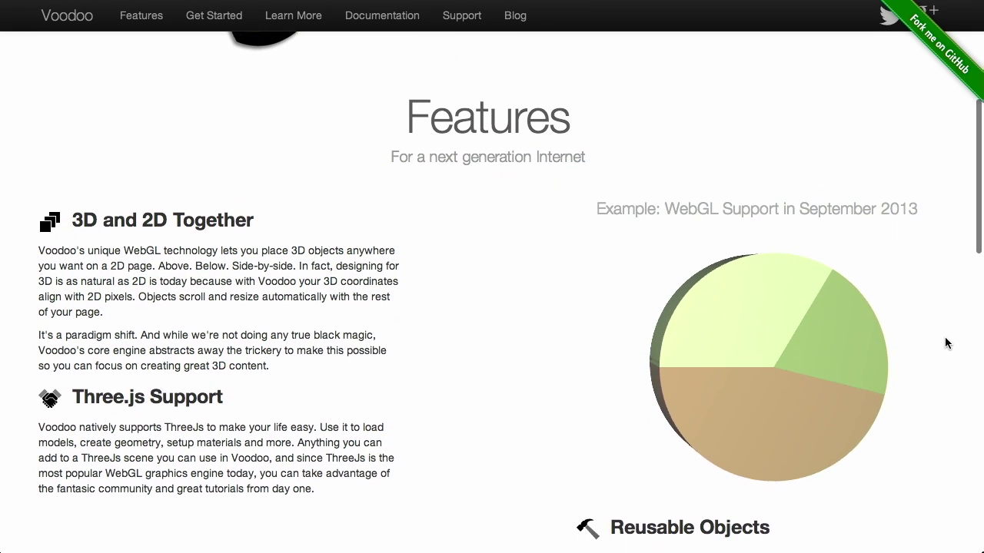
scroll(946, 343, "down", 3)
scroll(946, 343, "up", 2)
scroll(946, 343, "down", 3)
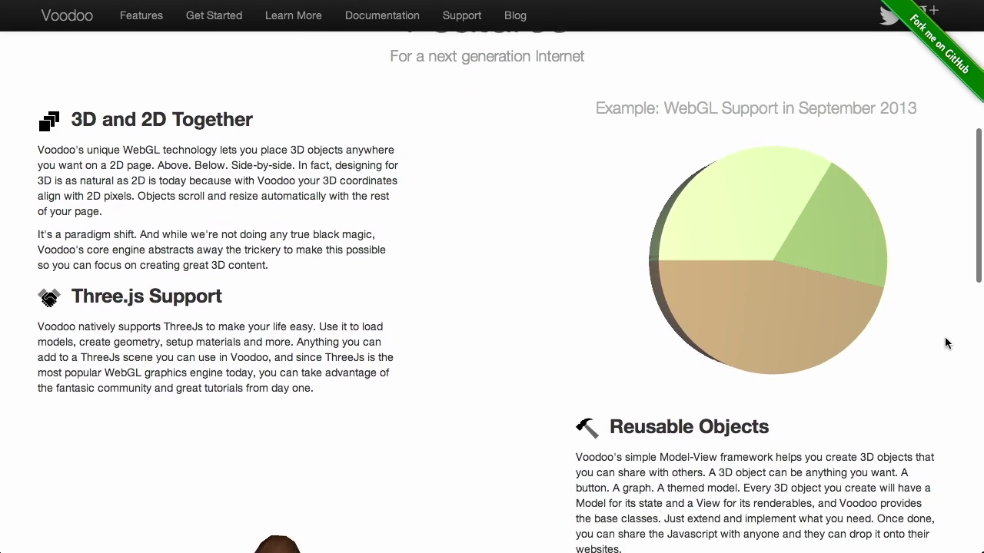
scroll(462, 481, "down", 5)
scroll(462, 481, "down", 5)
scroll(462, 481, "up", 4)
scroll(462, 481, "down", 2)
scroll(462, 481, "down", 4)
scroll(462, 481, "up", 10)
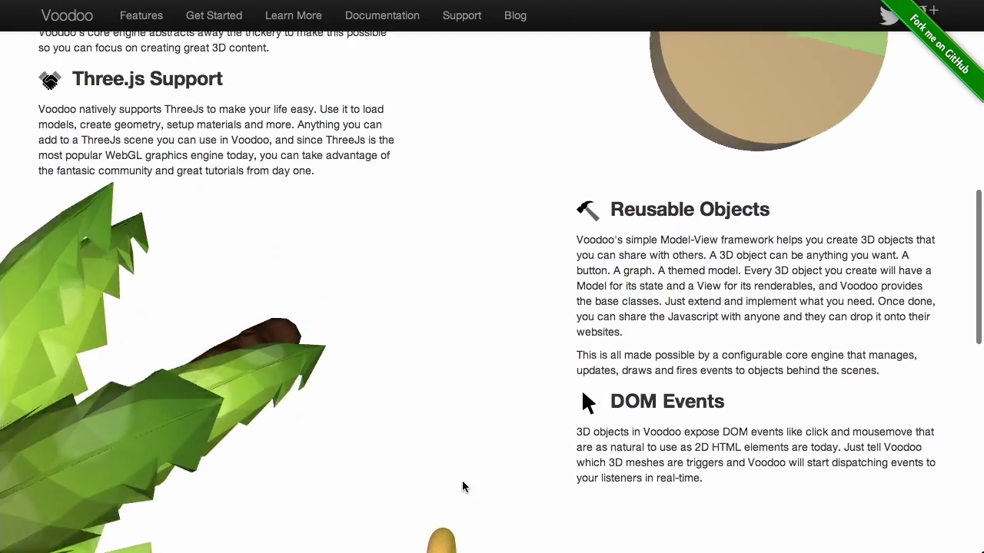
scroll(462, 487, "down", 7)
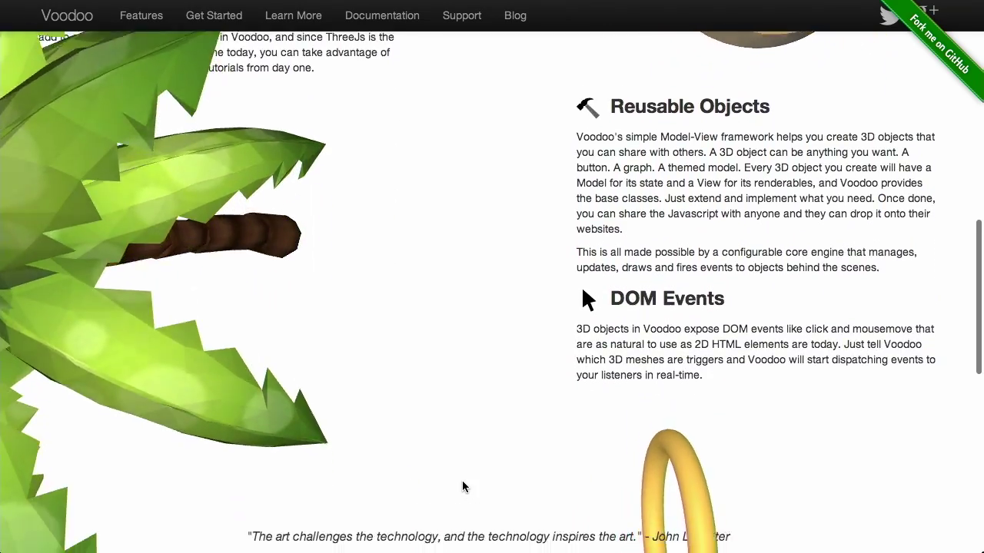
scroll(462, 483, "up", 4)
scroll(462, 482, "down", 2)
scroll(462, 483, "up", 2)
- Move down to the quote just above Get Started and select its text
scroll(462, 486, "left", 1)
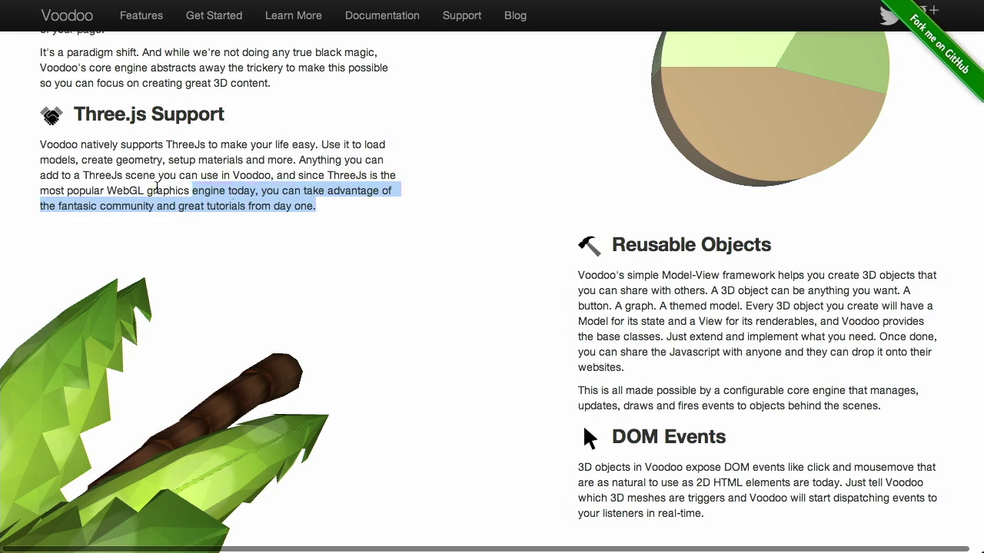
scroll(523, 322, "down", 4)
scroll(522, 321, "up", 4)
scroll(523, 321, "down", 4)
scroll(523, 321, "up", 3)
scroll(523, 321, "down", 4)
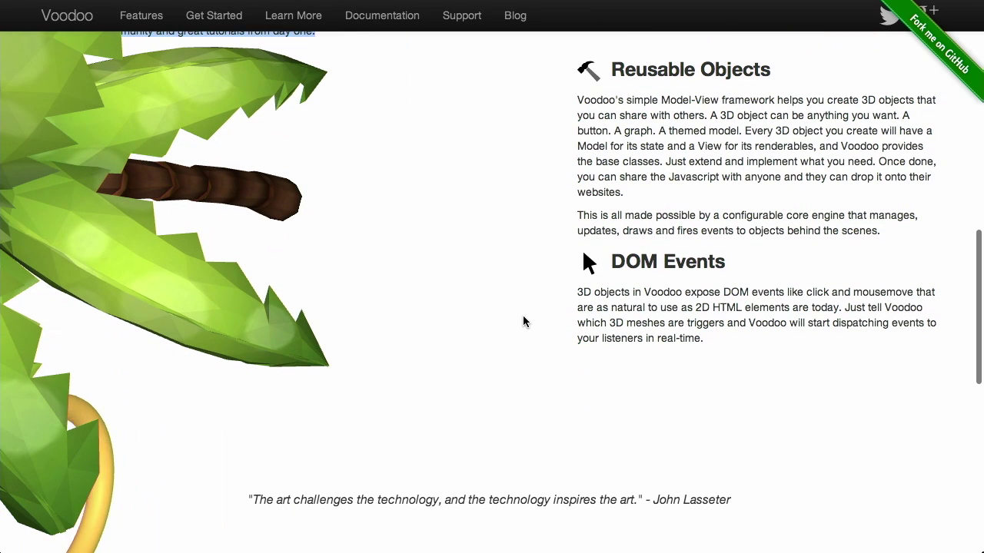
scroll(522, 321, "down", 7)
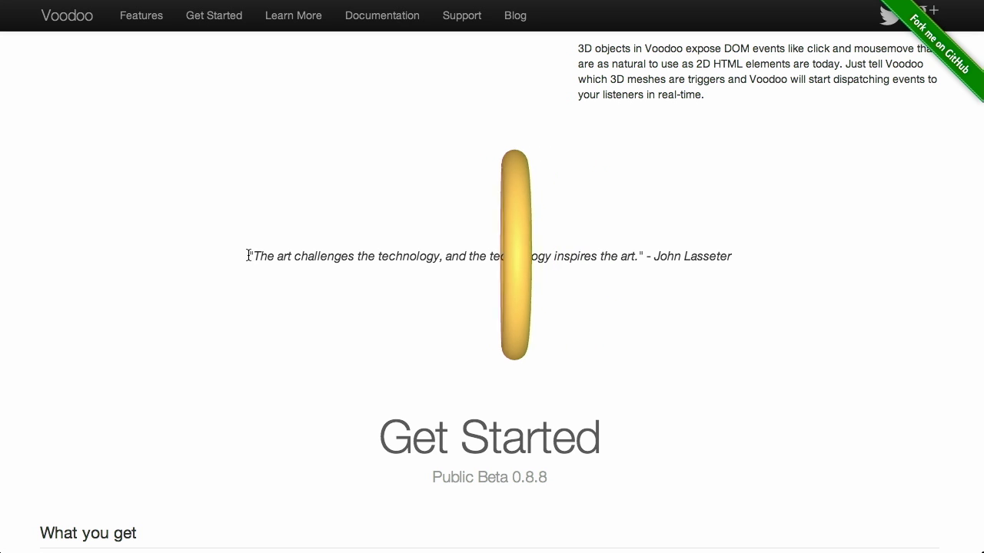
left_click_drag(245, 256, 734, 258)
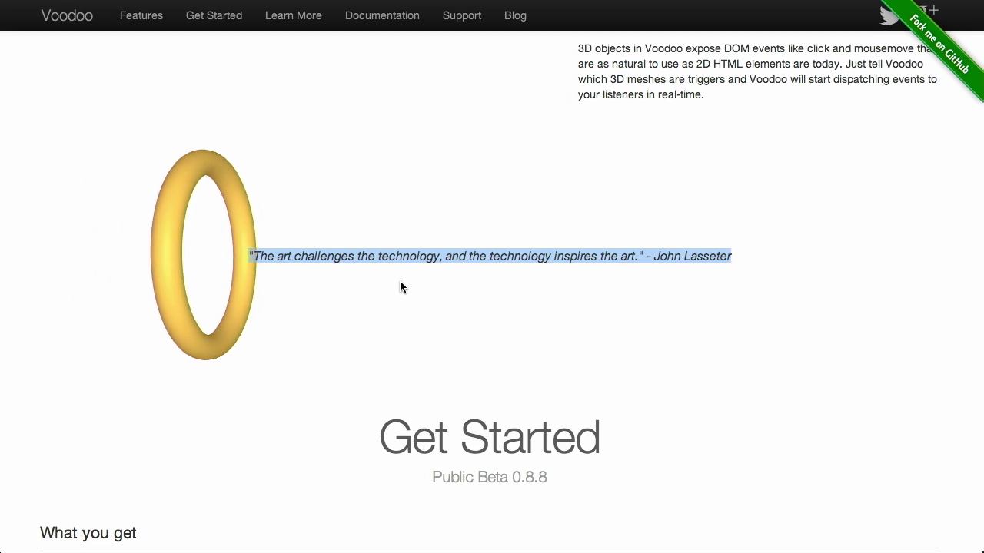
key("super+alt+i")
scroll(453, 275, "down", 10)
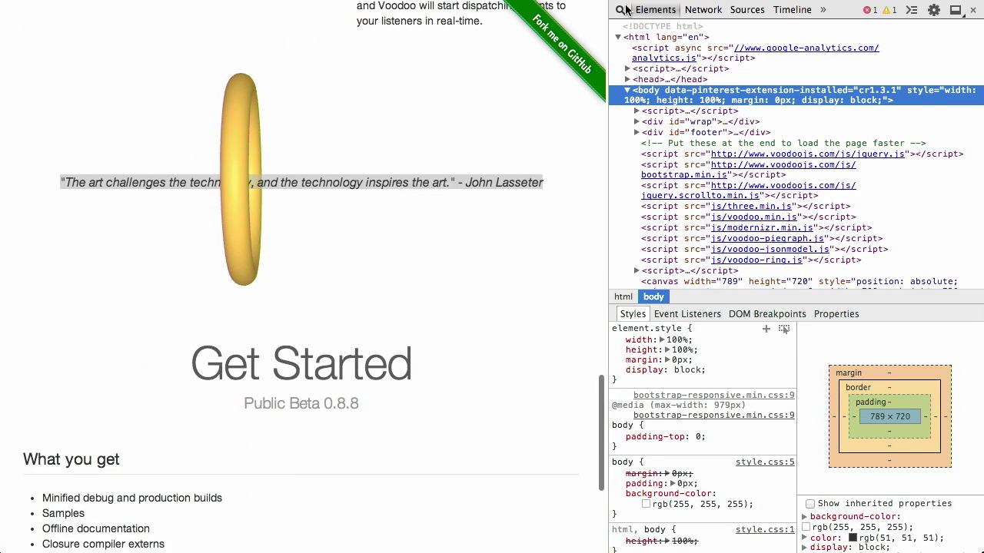
left_click(369, 183)
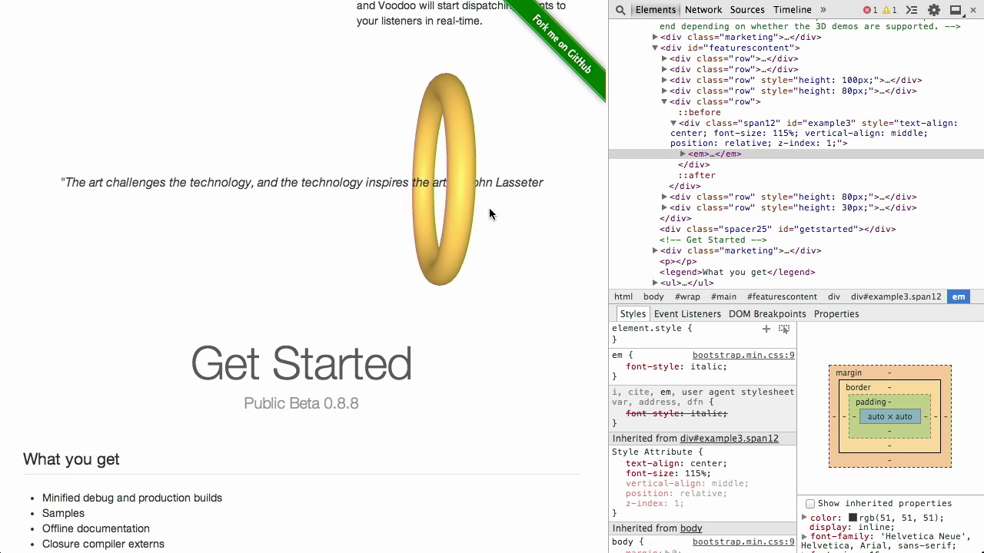
left_click(680, 154)
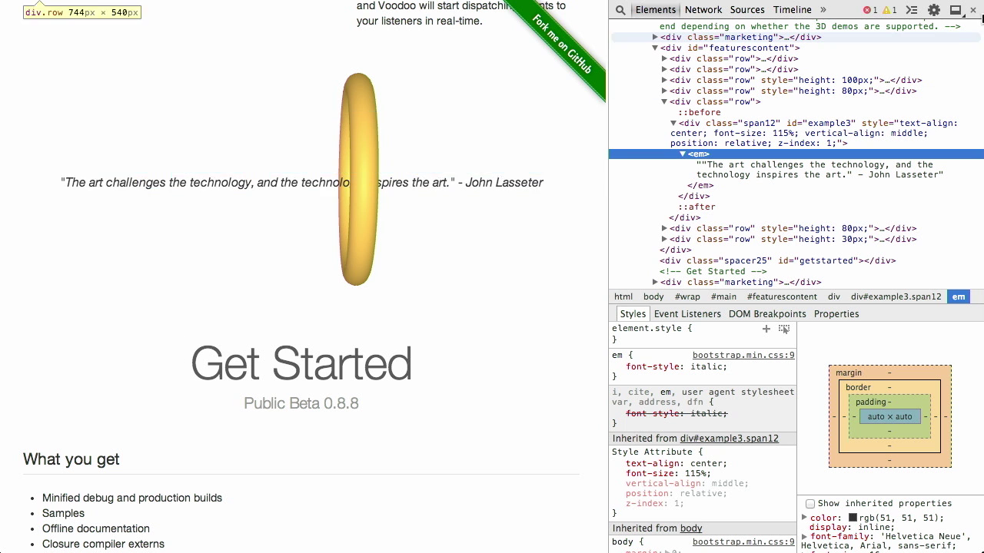
left_click(973, 15)
- Return to the quote above Get Started, select the quote line, then clear the selection
scroll(721, 330, "up", 10)
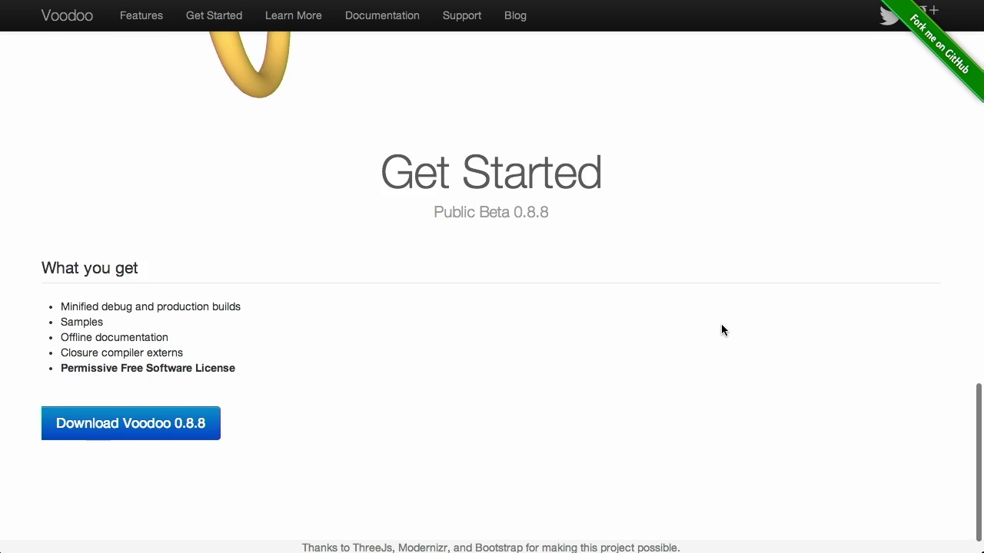
scroll(721, 330, "down", 1)
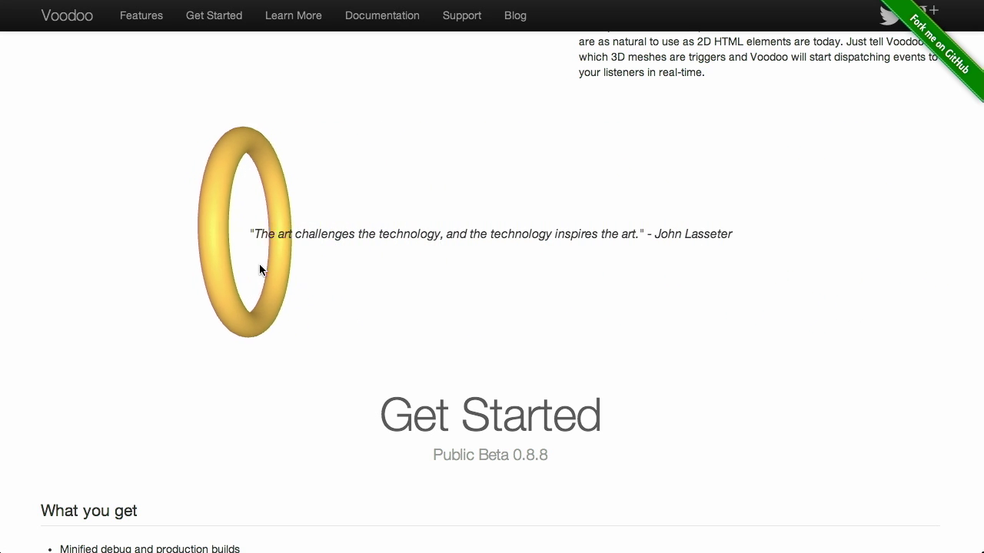
left_click_drag(251, 232, 730, 232)
left_click(714, 235)
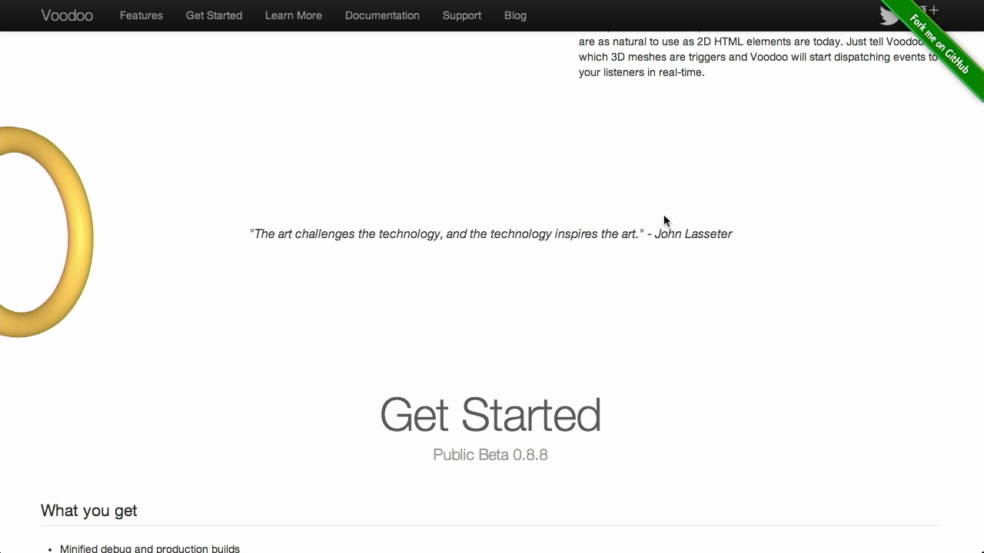
- Open the Voodoo.js Documentation and view the Model, then the View class pages
left_click(388, 29)
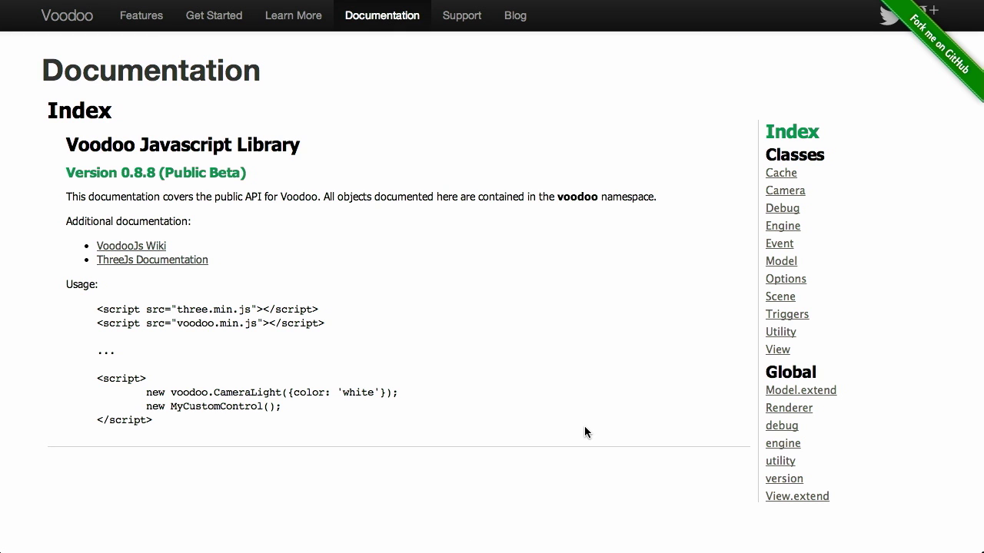
left_click(783, 264)
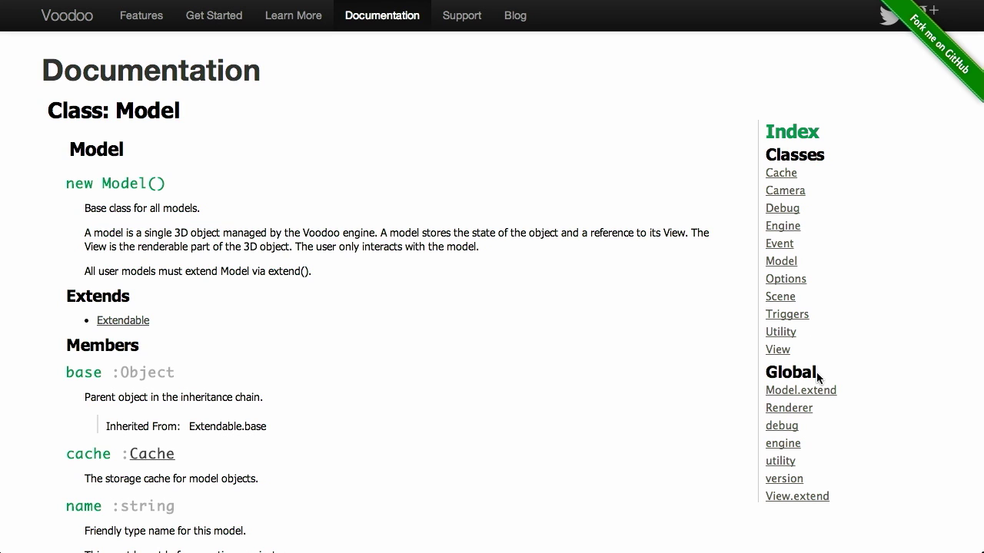
left_click(777, 351)
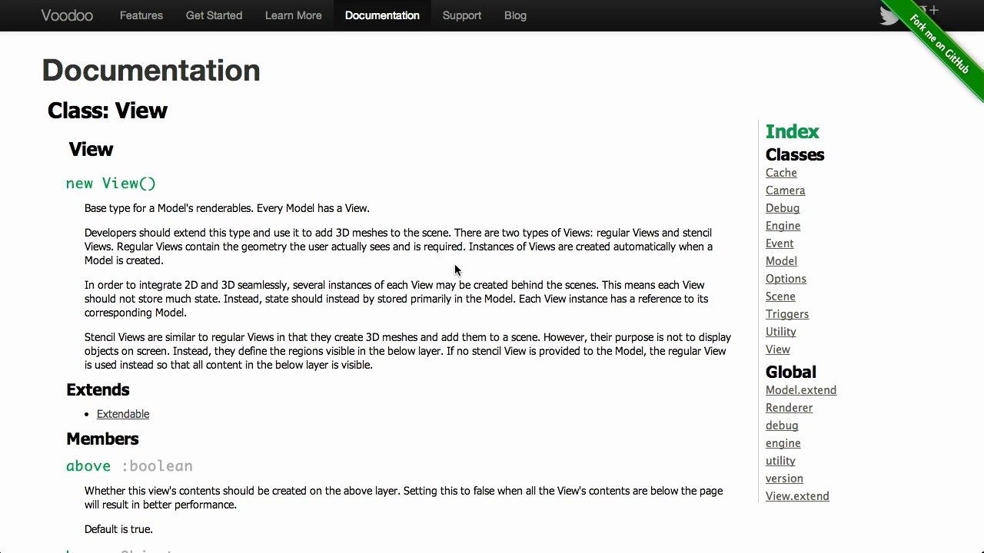
- Go back to the Model class page and highlight the phrase about storing object state
left_click(781, 262)
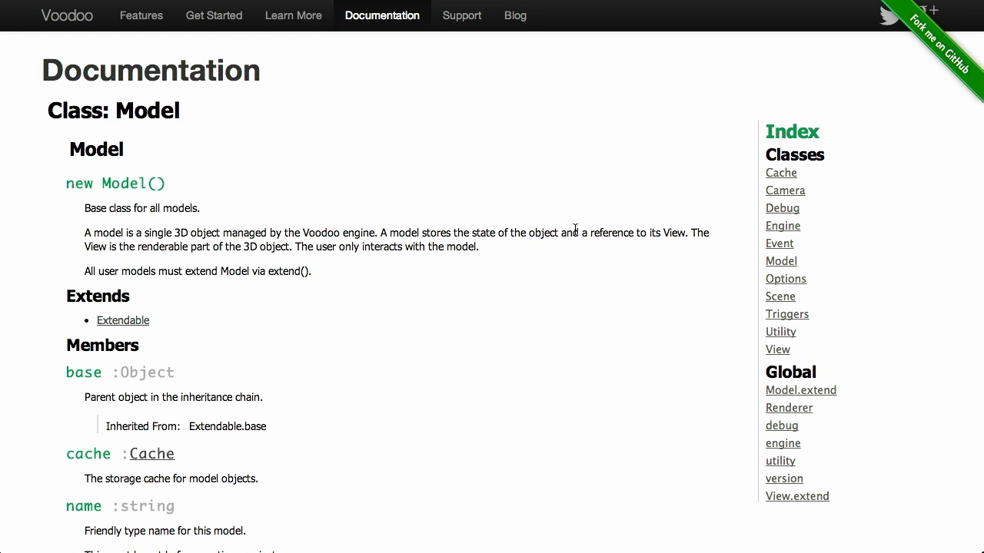
left_click_drag(574, 230, 450, 231)
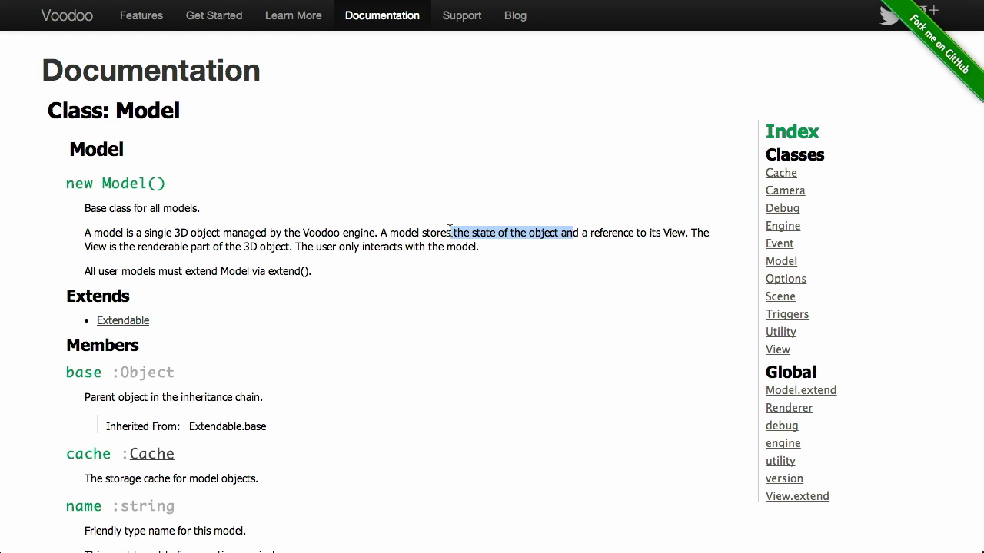
left_click(449, 231)
- In Atom, highlight the SampleView declaration on line 54 and the torus lines 60–62
key("super+Tab")
key("super+Tab")
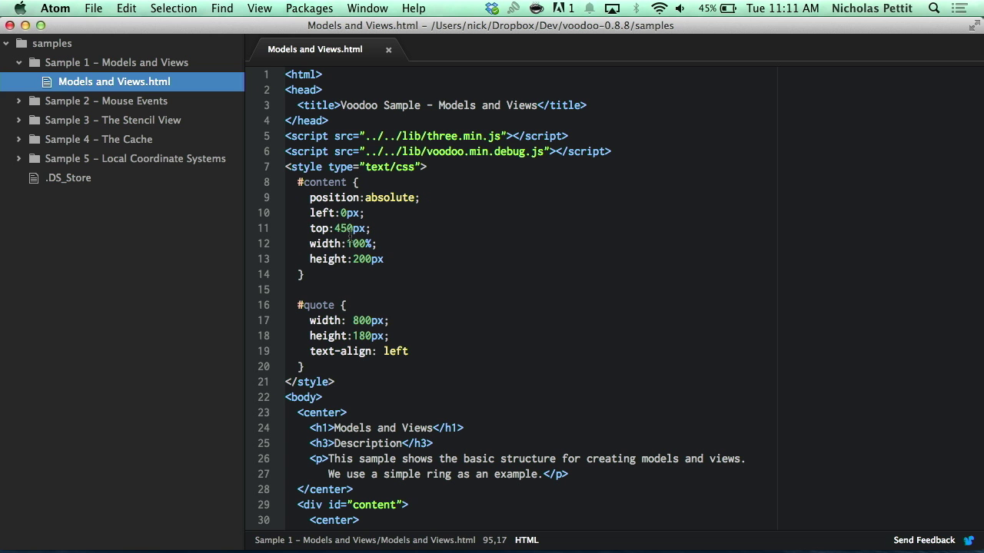
scroll(723, 356, "down", 10)
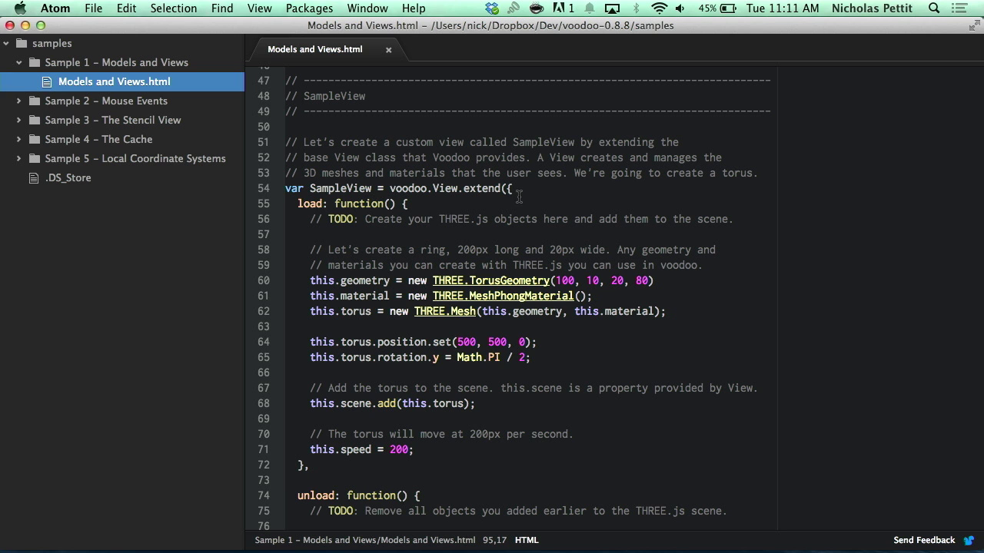
left_click_drag(523, 187, 285, 188)
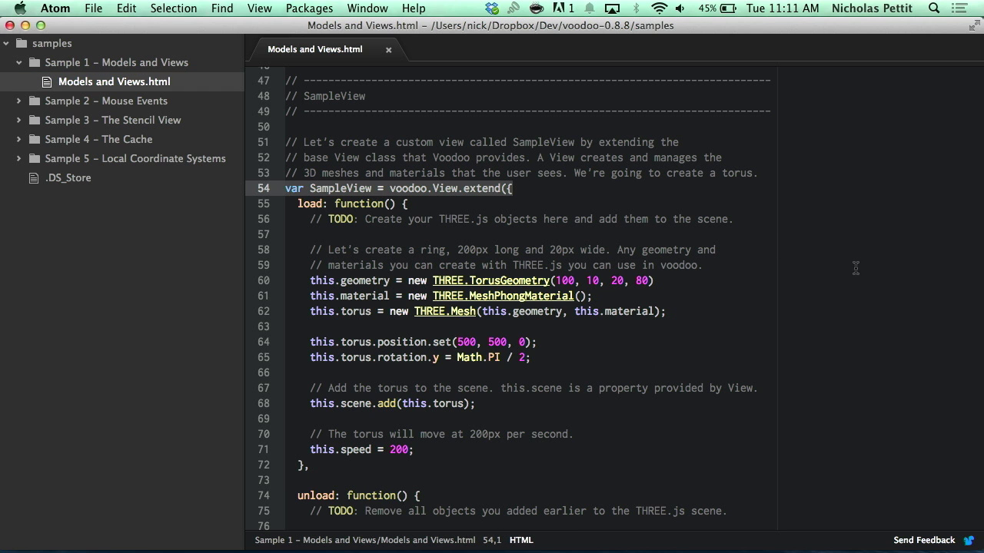
scroll(824, 331, "down", 5)
left_click_drag(687, 227, 284, 192)
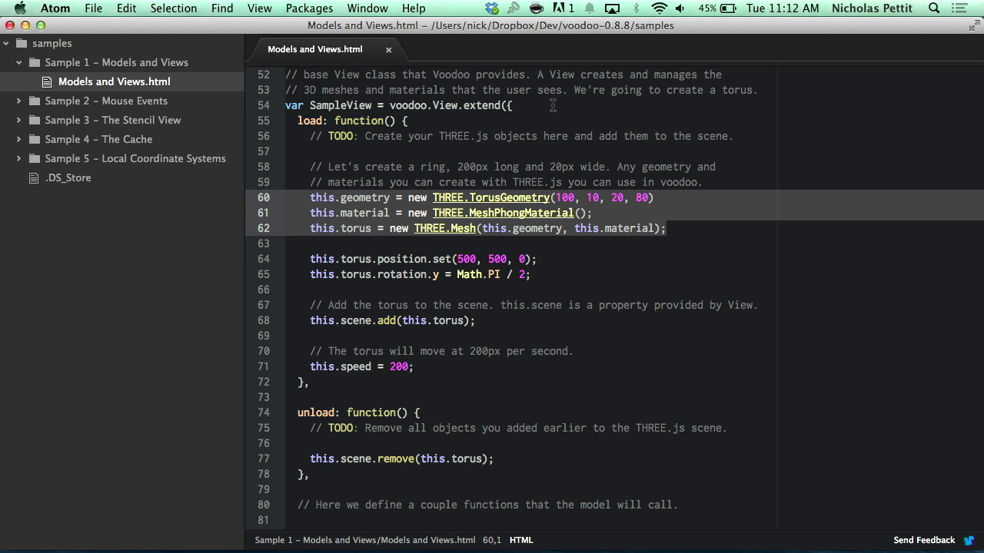
left_click(712, 183)
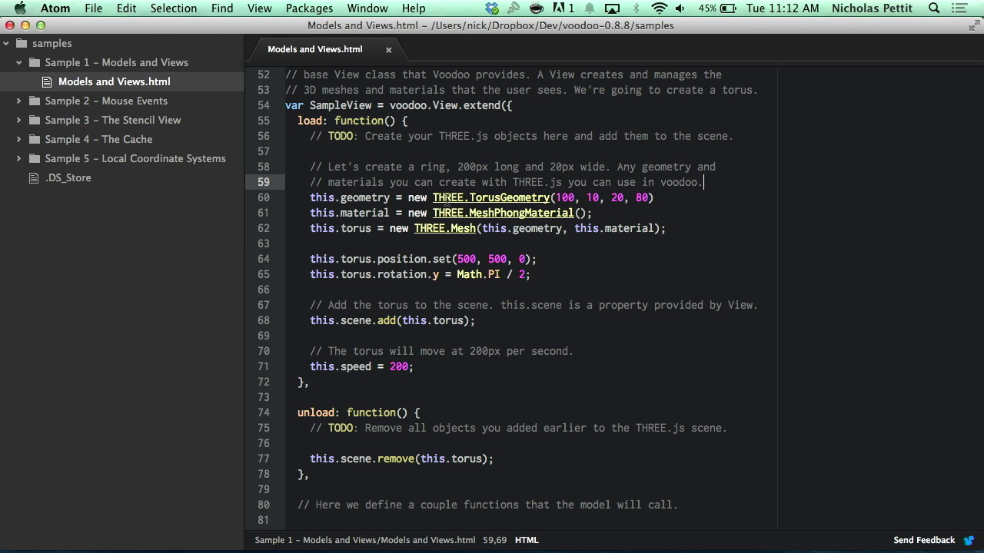
- Highlight the TorusGeometry, MeshPhongMaterial and Mesh lines 60–62, then the scene.add call on line 68
left_click_drag(654, 198, 435, 197)
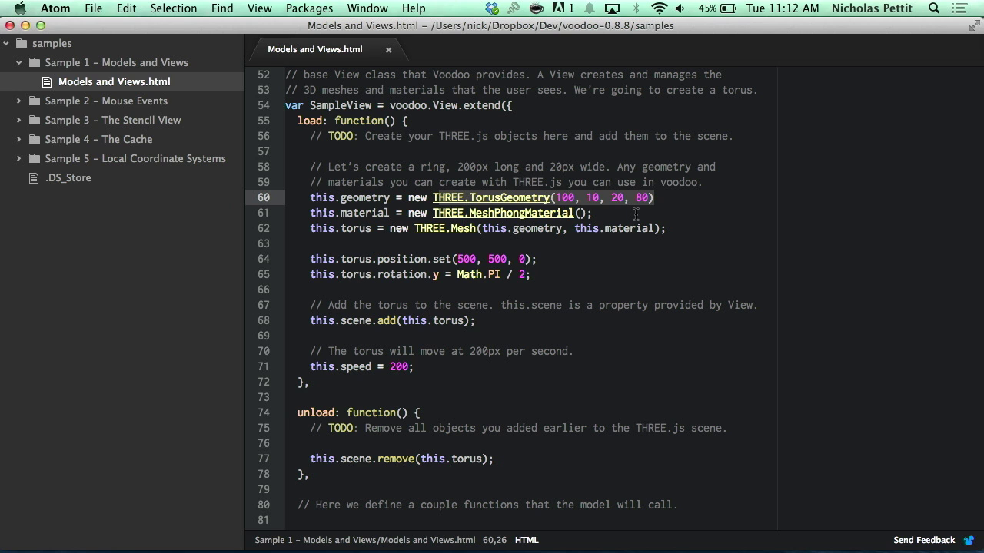
left_click_drag(593, 214, 433, 213)
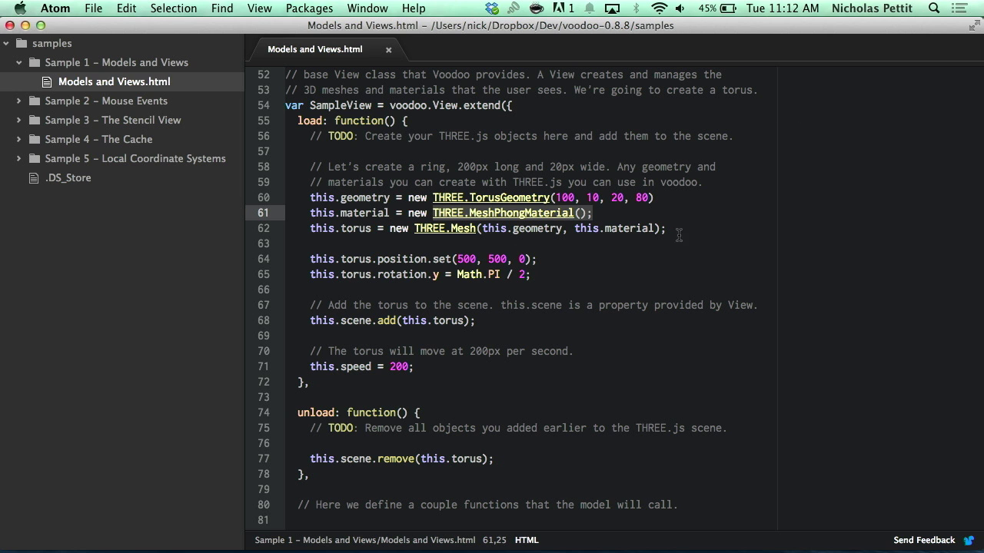
left_click_drag(684, 234, 631, 231)
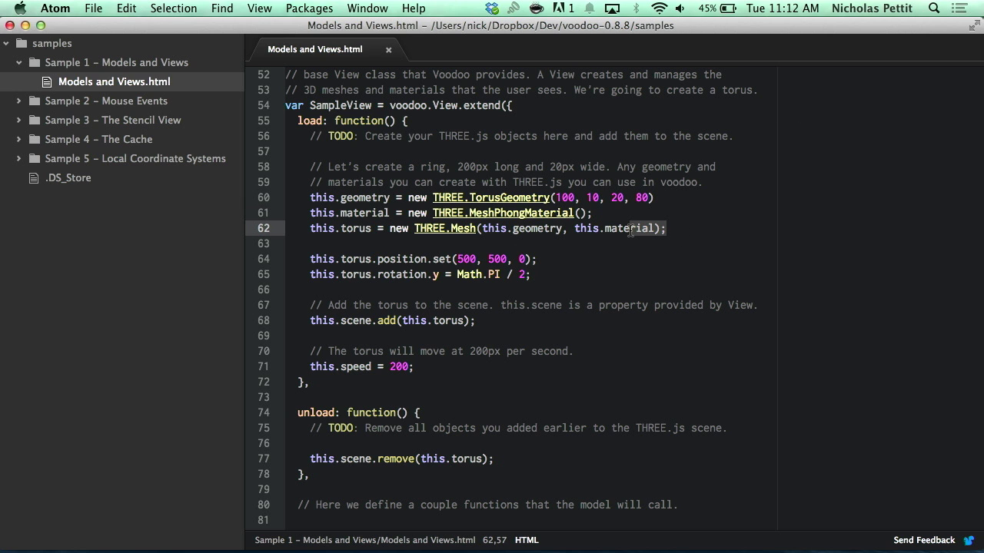
left_click(631, 231)
scroll(393, 329, "down", 2)
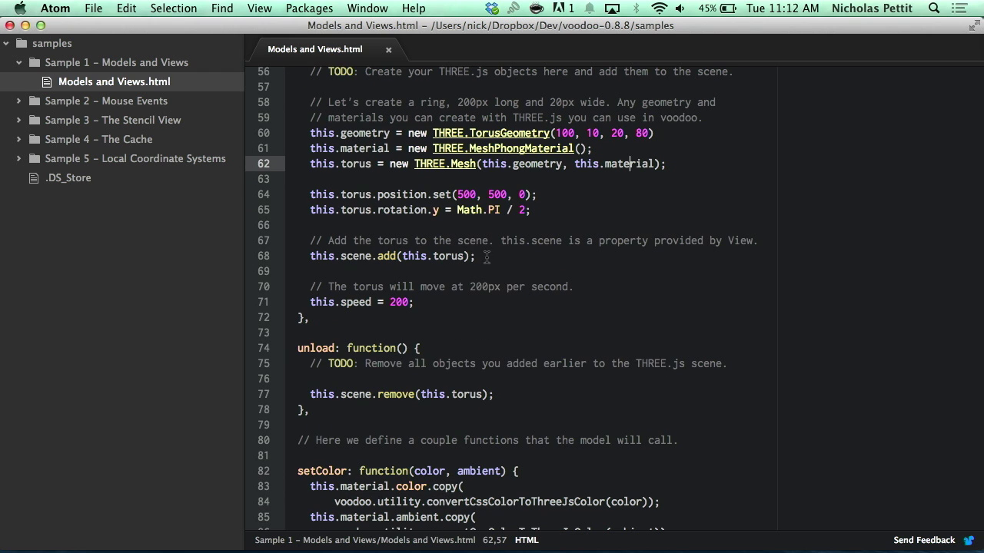
left_click_drag(485, 257, 317, 260)
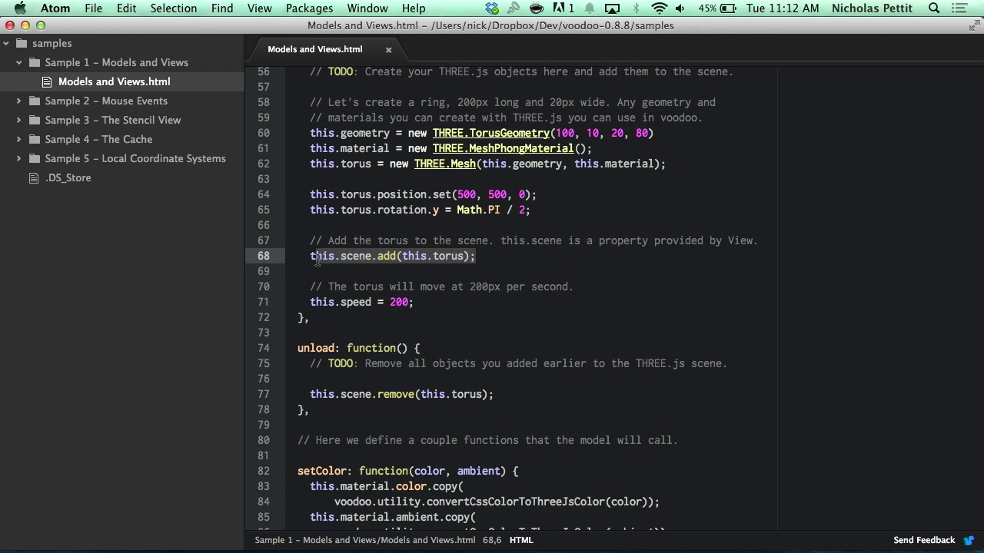
left_click(490, 264)
scroll(483, 422, "down", 2)
scroll(611, 302, "down", 10)
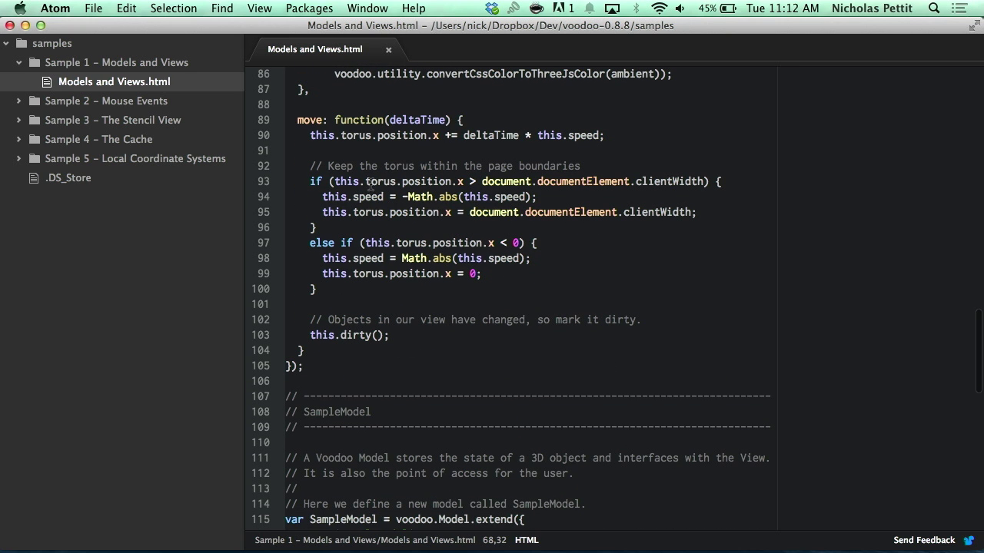
- Highlight the start of the move function and the update function on lines 136–141
left_click_drag(297, 119, 399, 351)
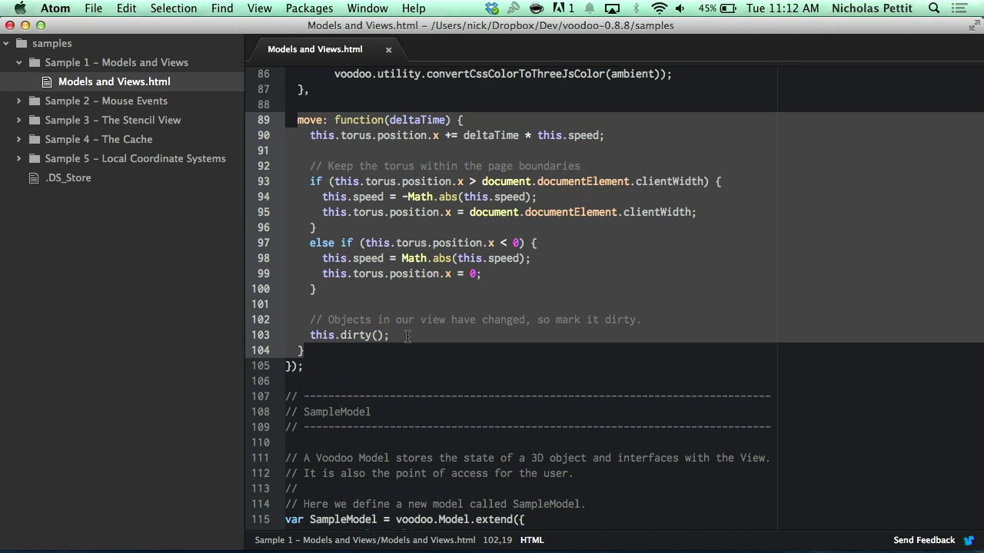
scroll(408, 337, "down", 10)
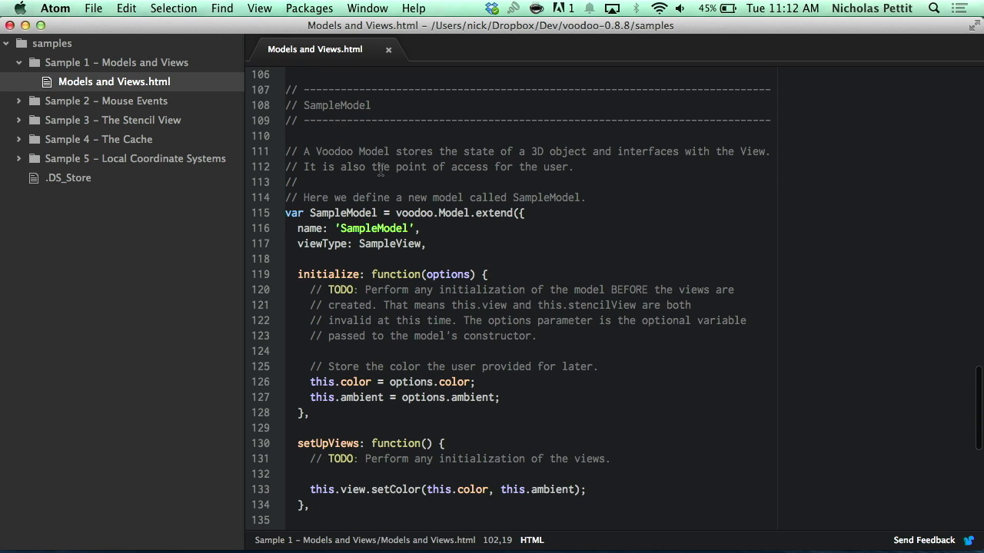
scroll(508, 346, "down", 3)
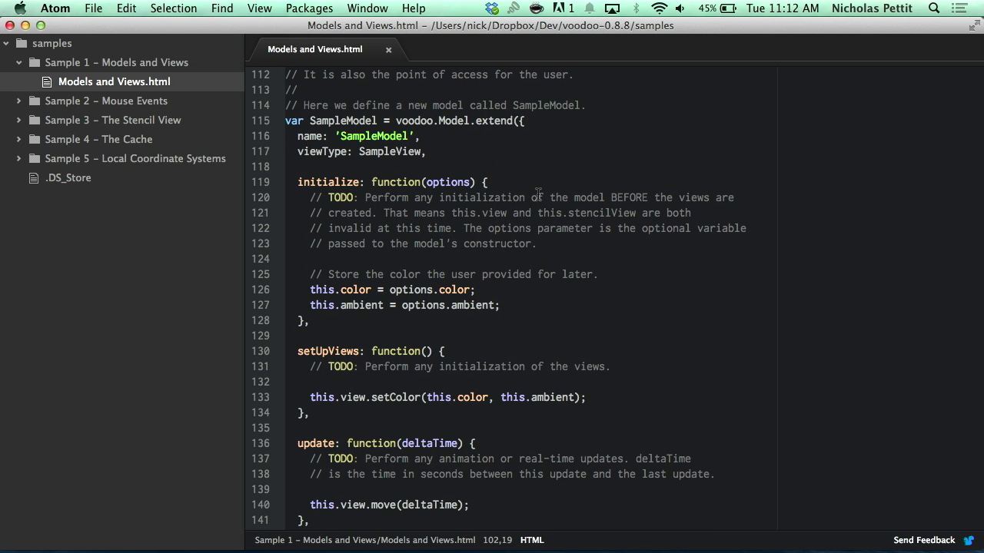
scroll(538, 193, "up", 3)
scroll(488, 203, "down", 6)
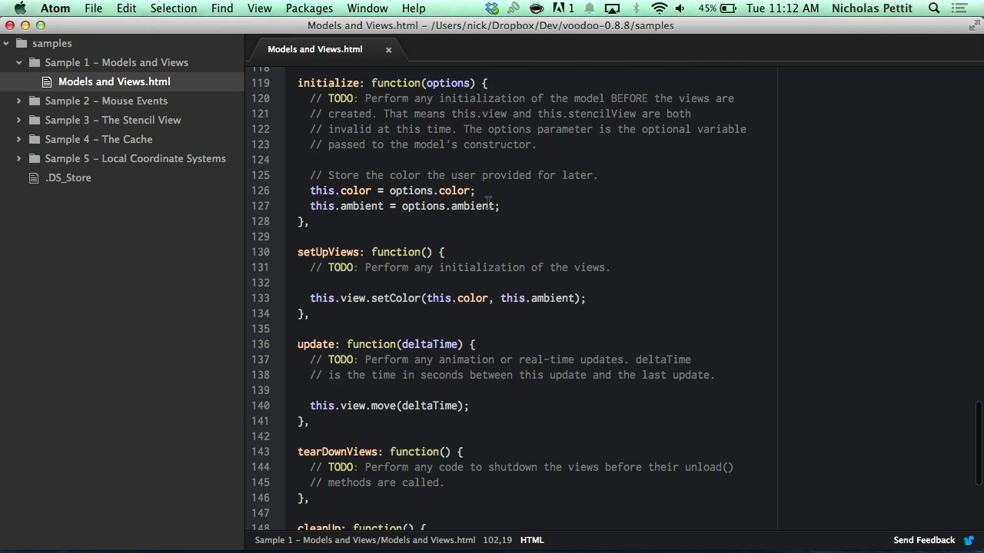
scroll(488, 203, "down", 5)
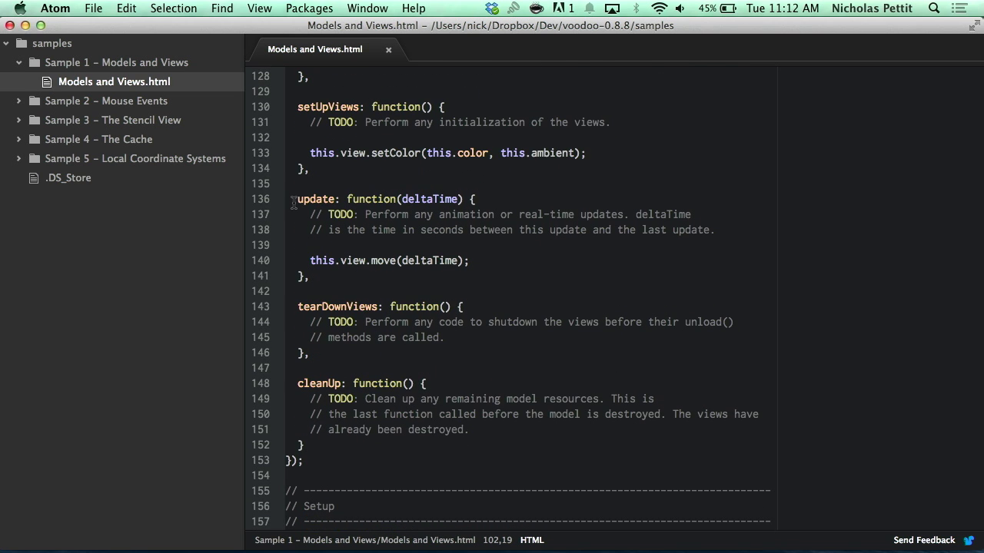
left_click_drag(295, 201, 301, 276)
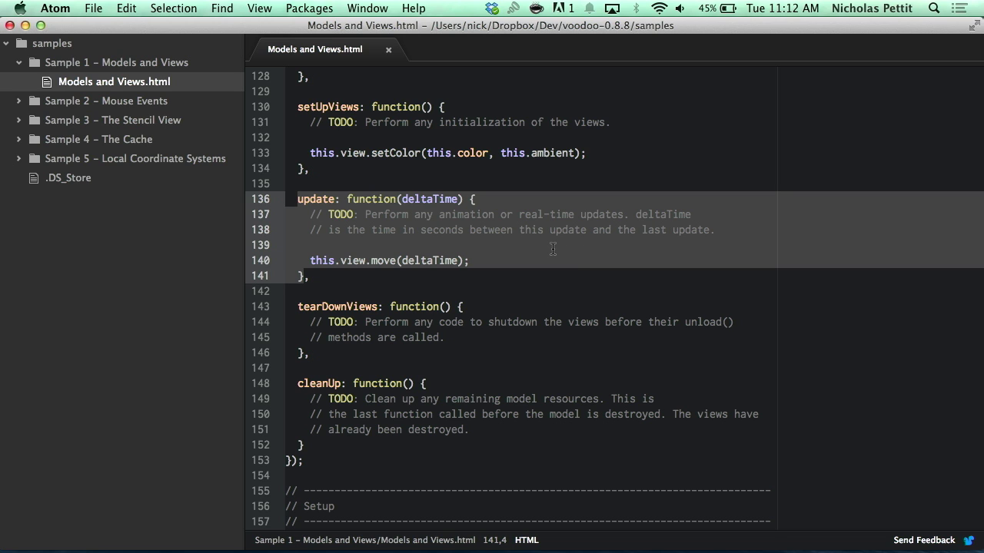
left_click(501, 230)
- Select update's deltaTime parameter and the this.view.move(deltaTime) call on line 140
left_click_drag(459, 200, 400, 199)
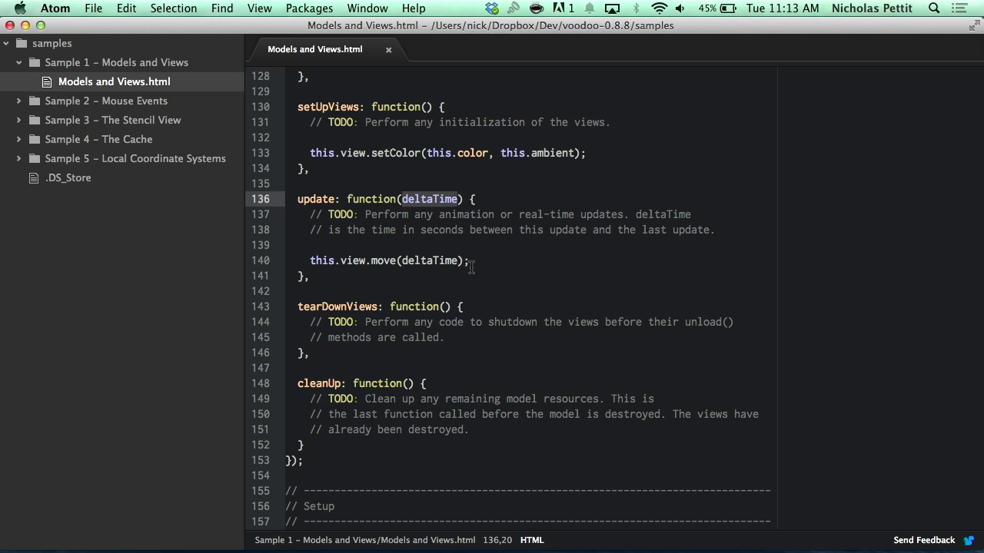
left_click_drag(472, 266, 310, 261)
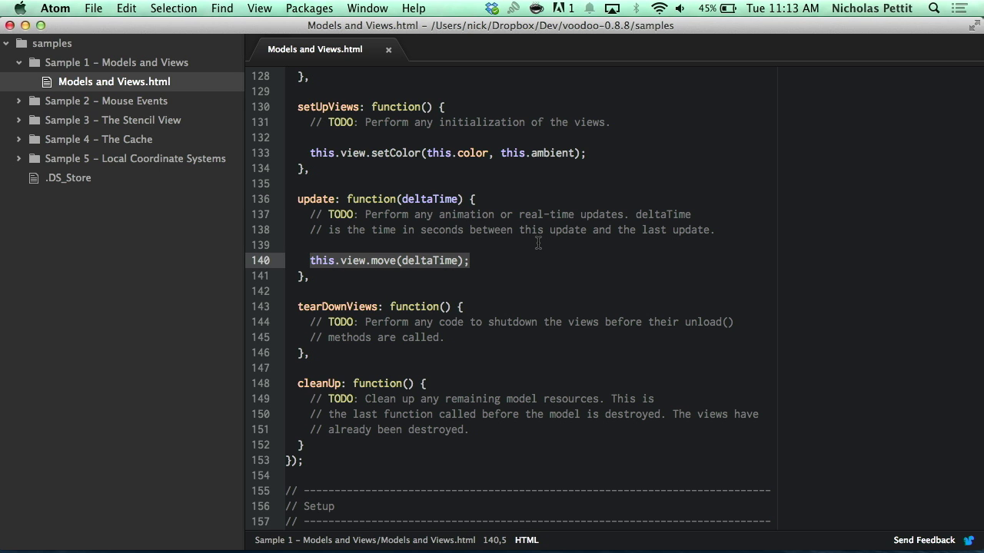
left_click(465, 287)
- Highlight the model-creation lines 159–160, then bring up the running sample in Chrome
scroll(549, 285, "down", 3)
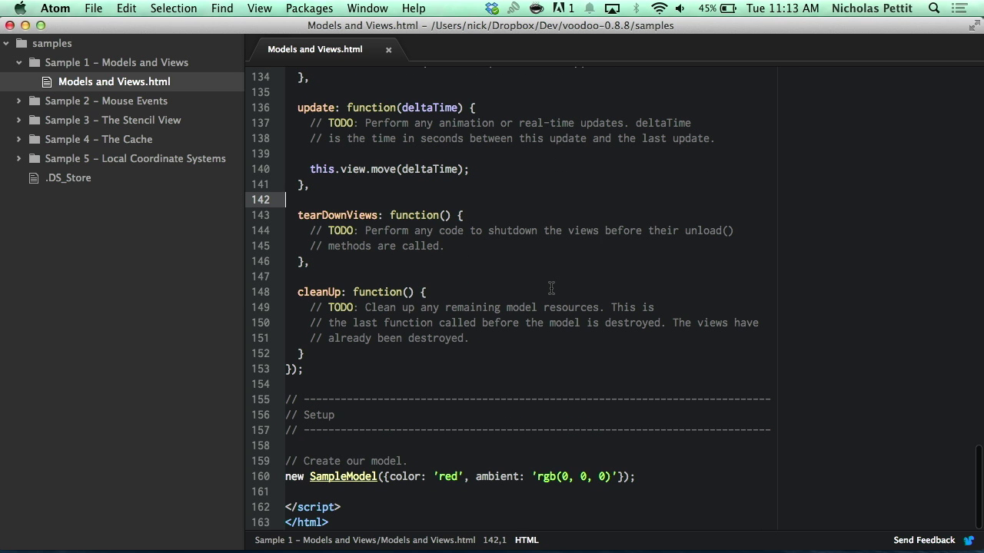
left_click_drag(634, 476, 282, 456)
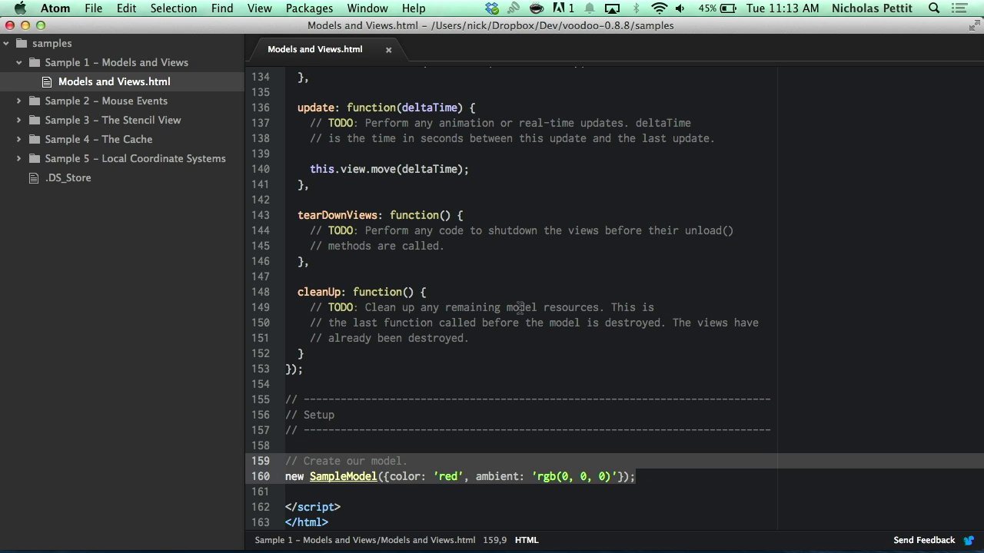
scroll(460, 307, "up", 1)
scroll(456, 310, "down", 1)
left_click(653, 476)
key("super+Tab")
key("ctrl+Tab")
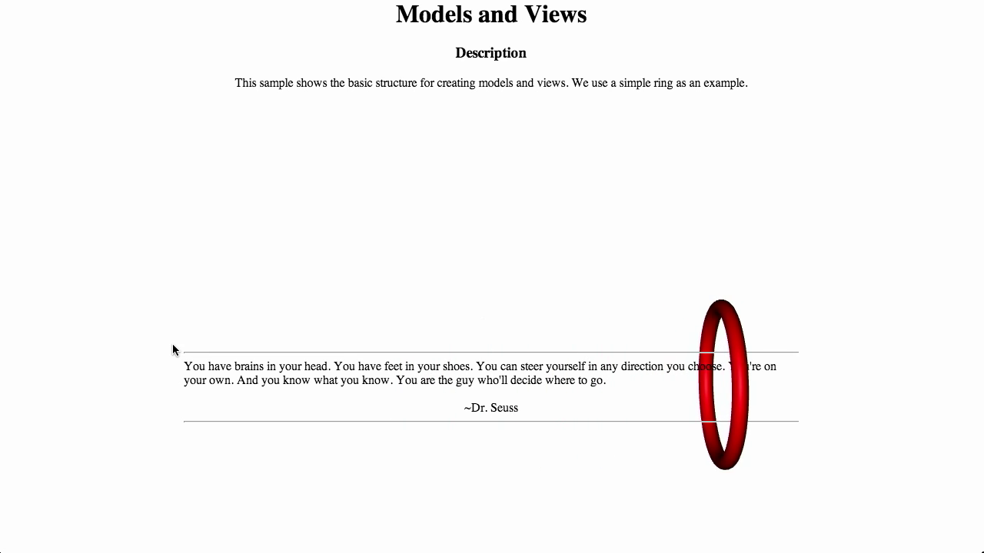
- Select the Dr. Seuss quote text on the Models and Views sample page, then clear it
left_click_drag(184, 353, 646, 409)
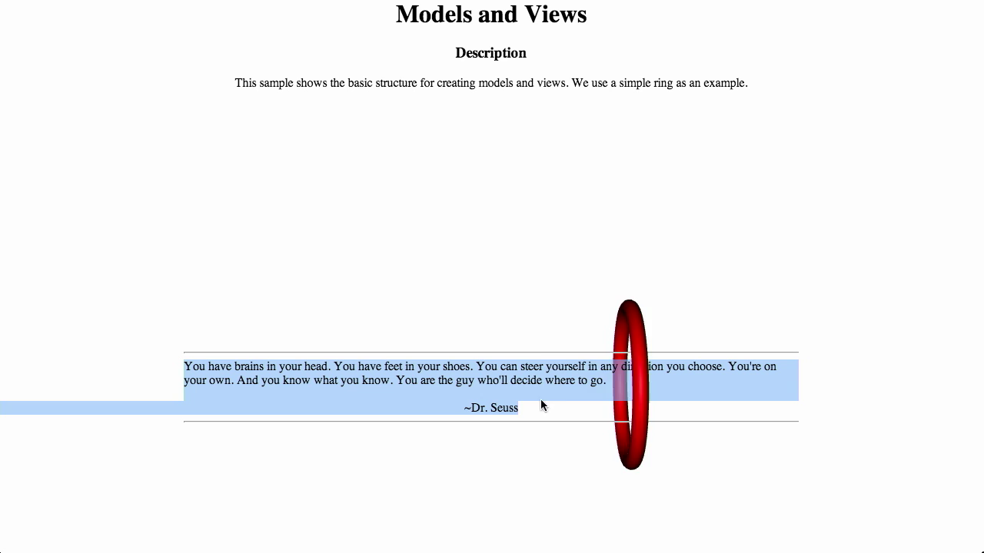
left_click(662, 400)
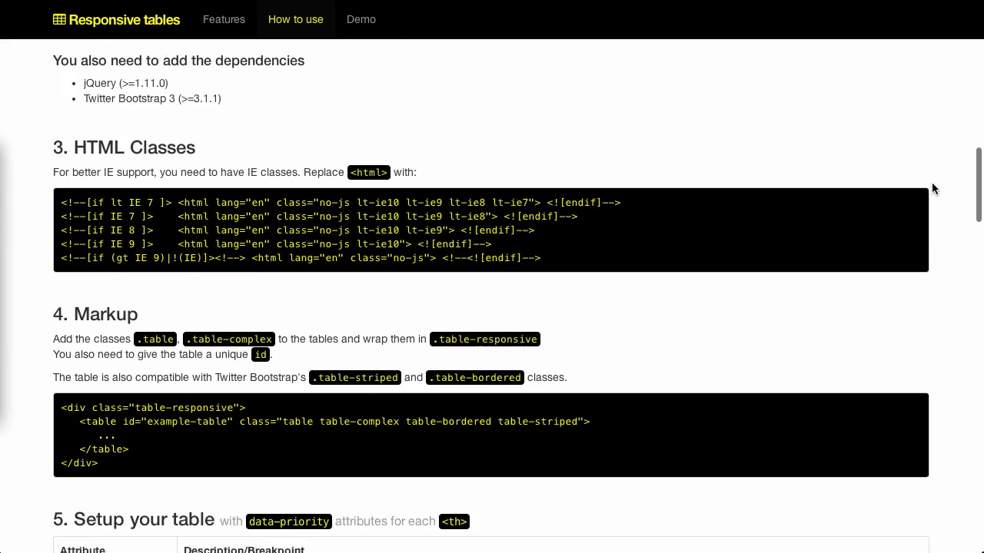
scroll(932, 188, "down", 2)
- Scroll the Responsive tables page past How to use down to the Demo stock table
scroll(931, 188, "up", 1)
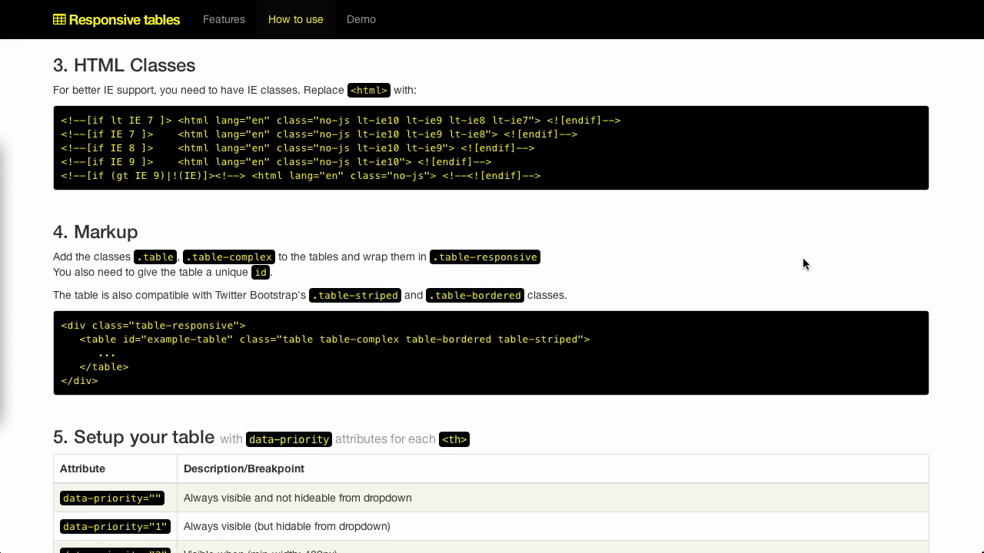
scroll(803, 264, "down", 2)
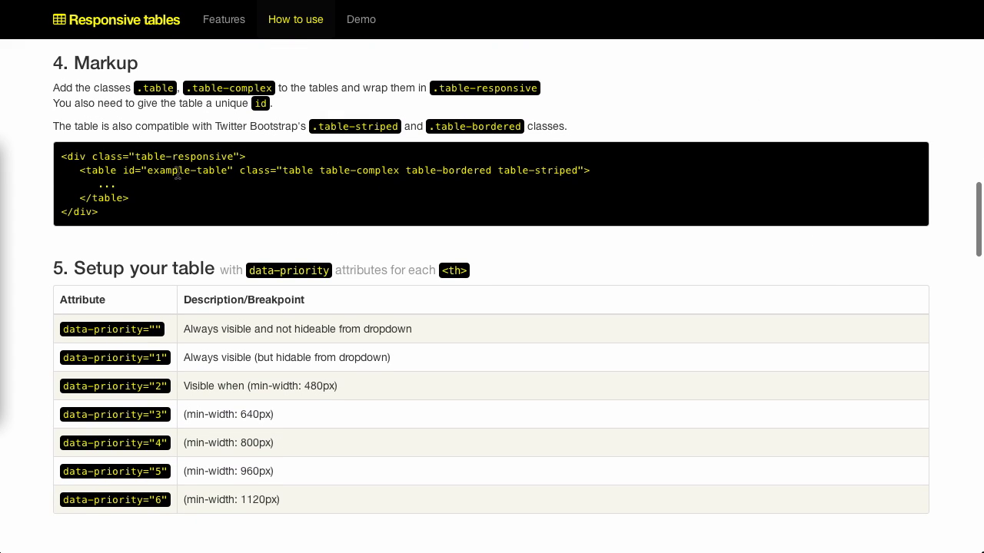
scroll(711, 324, "down", 2)
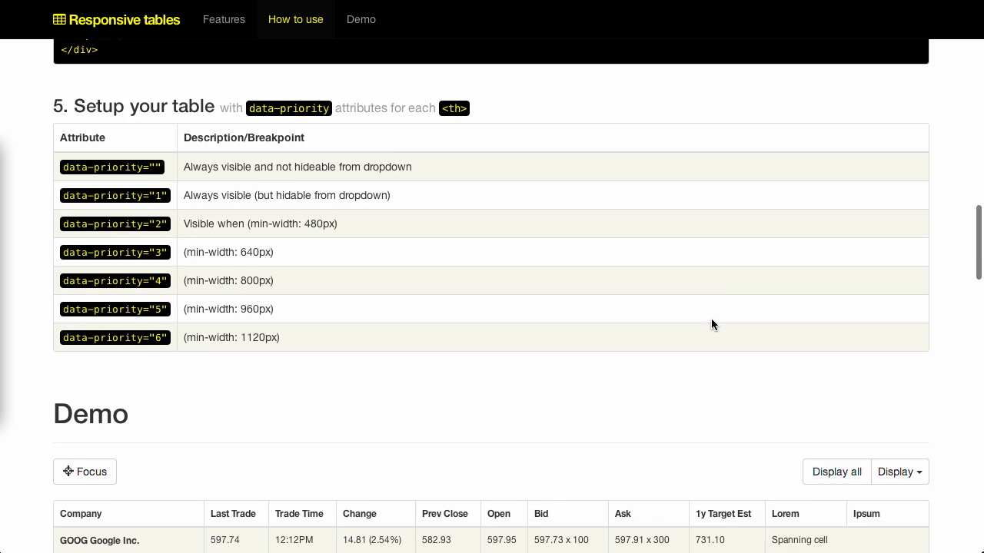
scroll(711, 324, "down", 5)
scroll(711, 325, "up", 1)
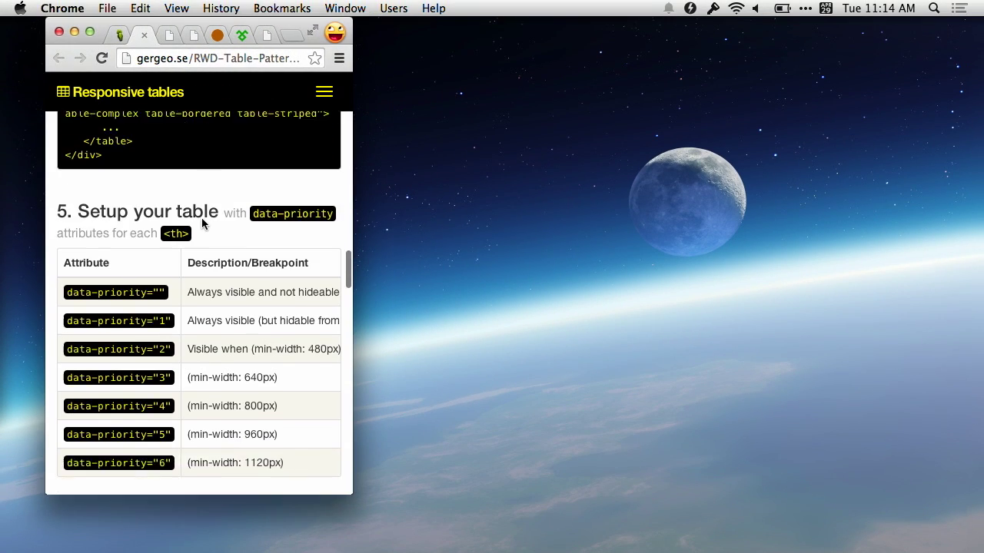
scroll(202, 223, "down", 10)
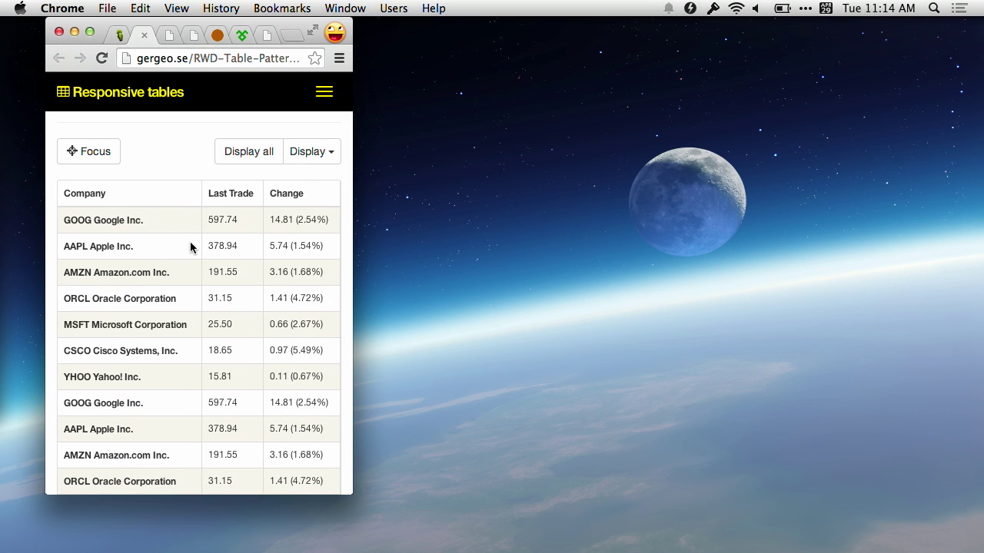
- Add the Prev Close column to the demo table from the Display list
left_click(312, 158)
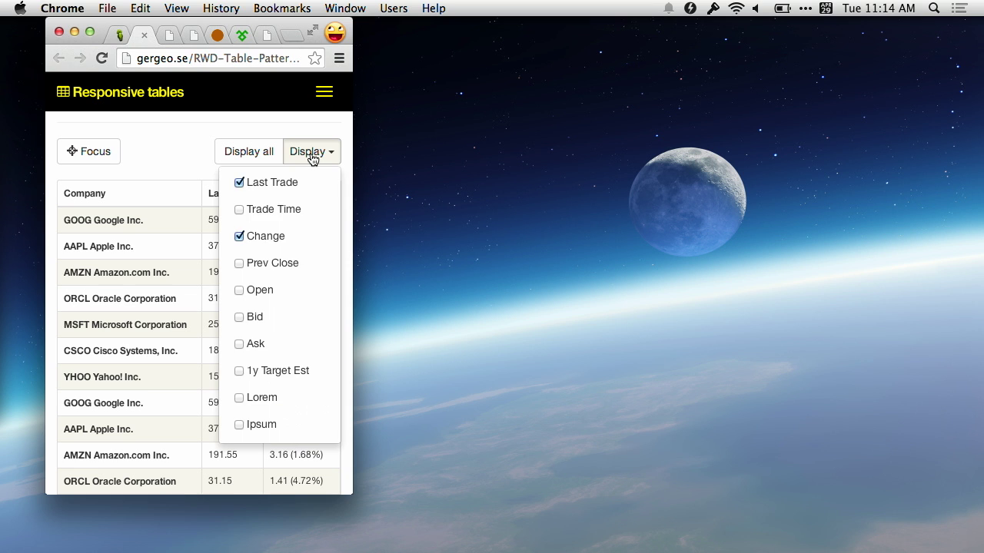
left_click(267, 275)
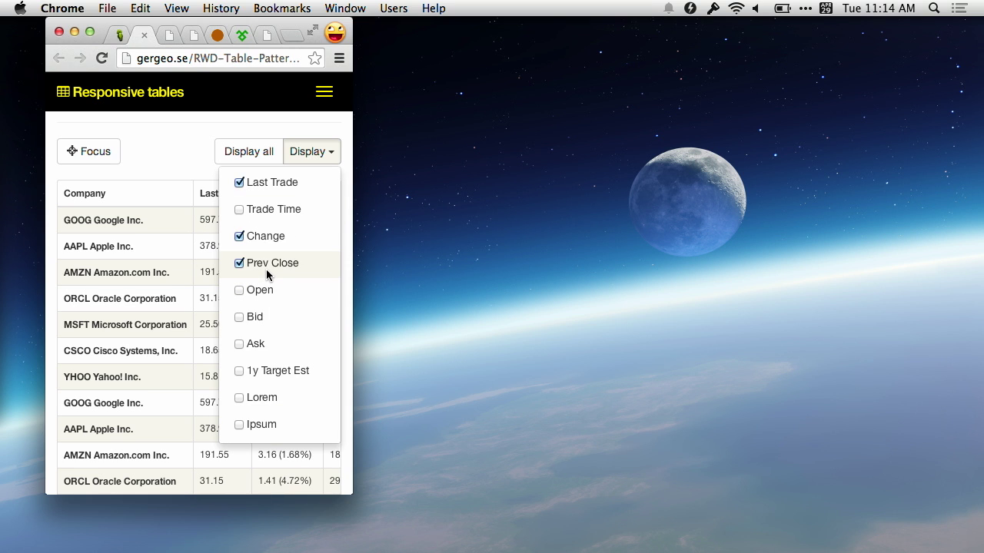
left_click(315, 153)
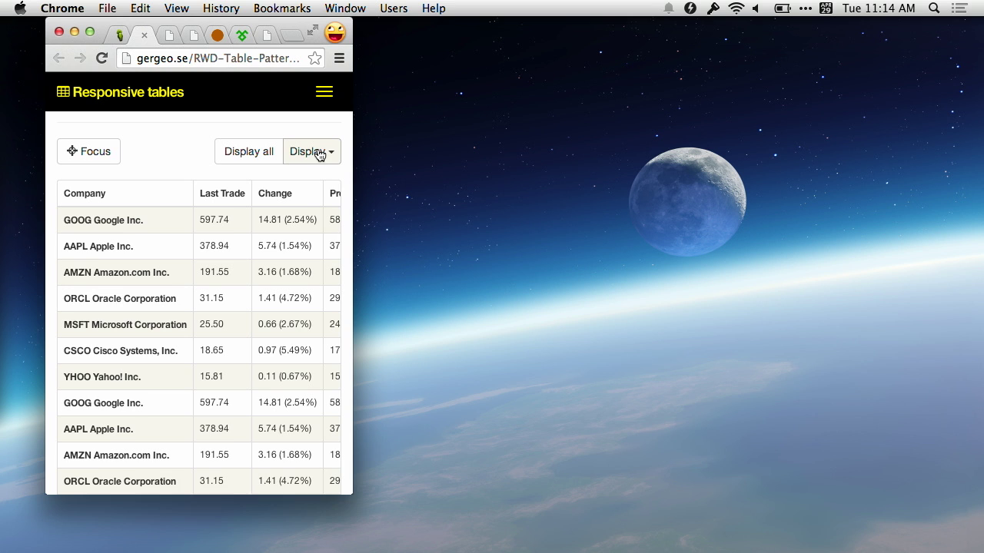
scroll(280, 227, "right", 3)
scroll(280, 227, "left", 3)
scroll(279, 227, "right", 3)
scroll(280, 226, "left", 3)
scroll(280, 227, "up", 2)
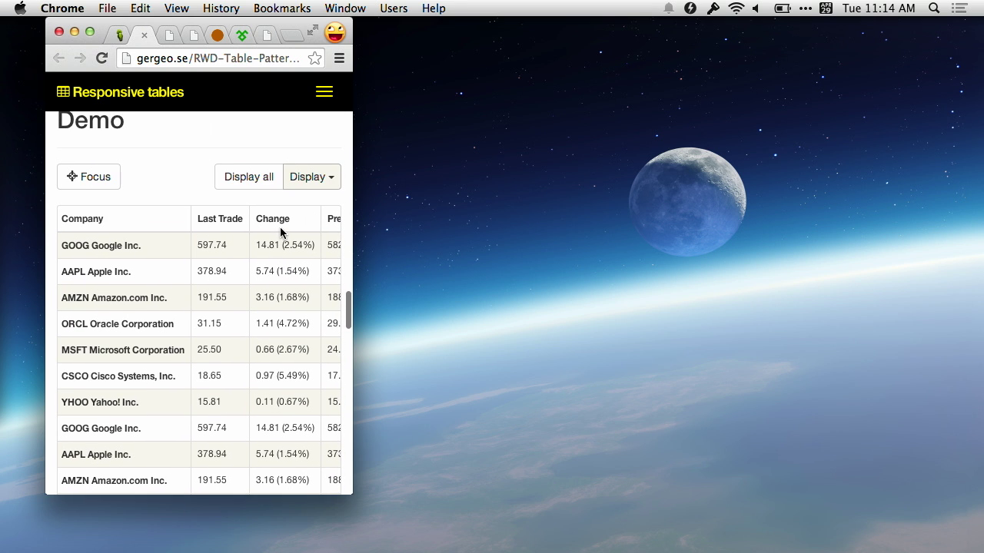
- Turn on Focus mode, highlight the AAPL Apple Inc. row, and restore the full-screen window
left_click(88, 186)
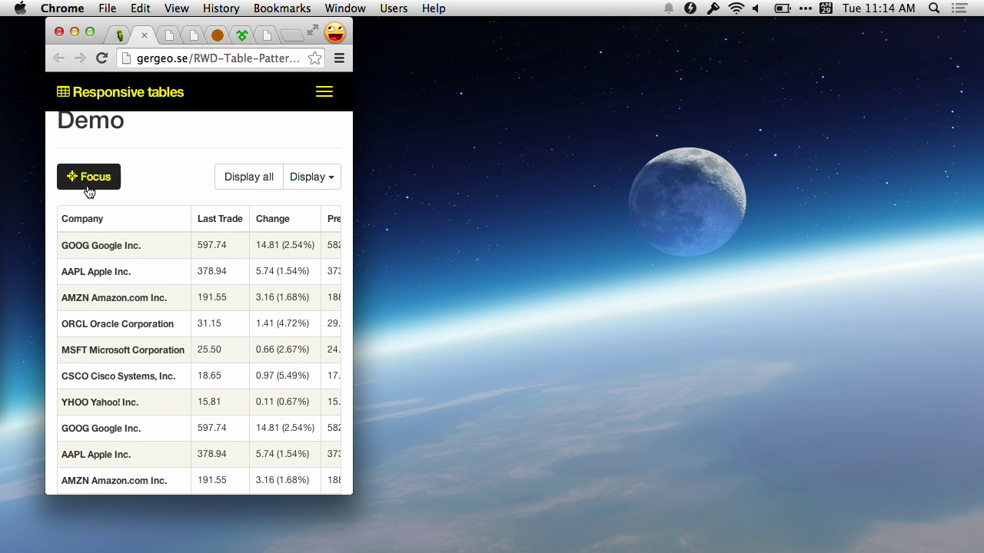
left_click(154, 282)
scroll(156, 287, "right", 2)
scroll(156, 283, "left", 2)
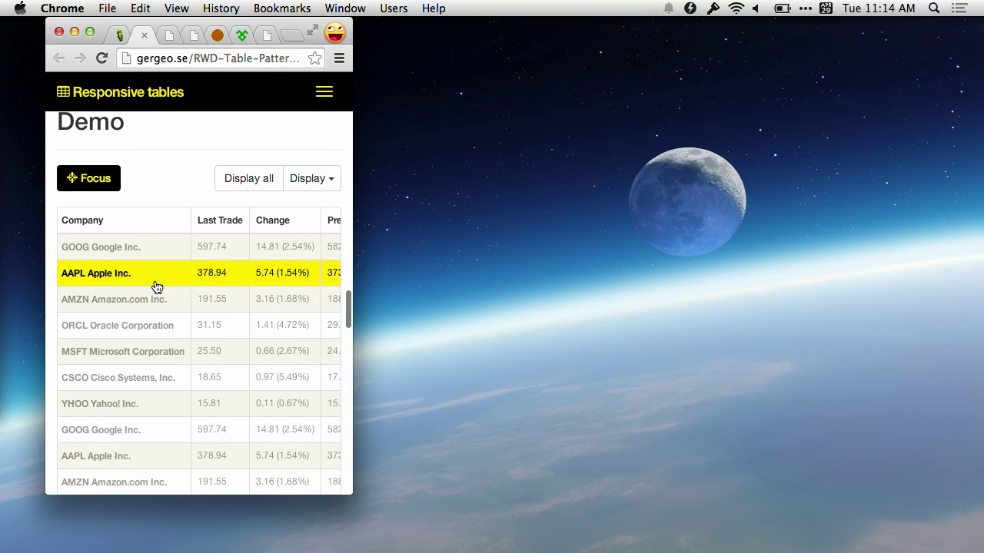
key("super+r")
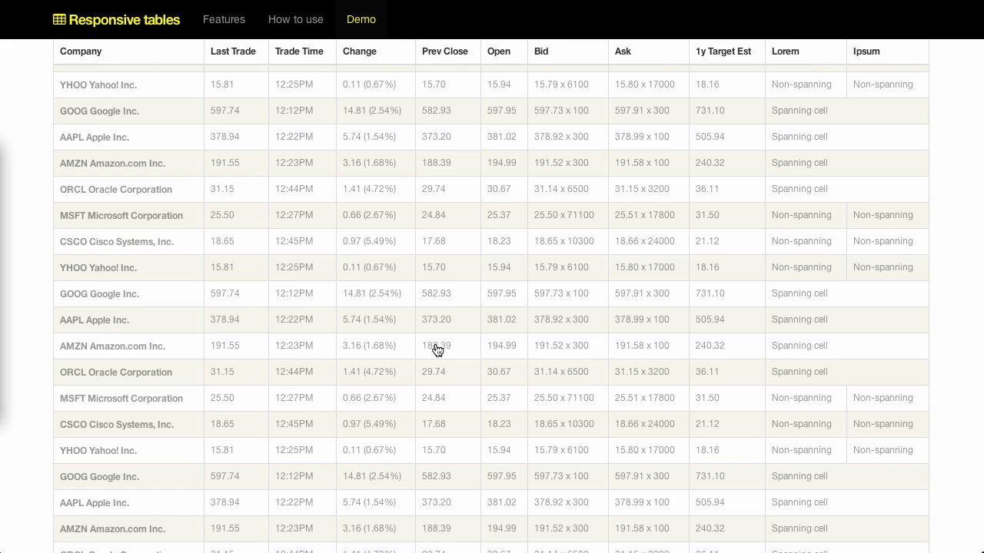
- Scroll up past the demo tables and How to use to the Features overview
scroll(728, 259, "up", 10)
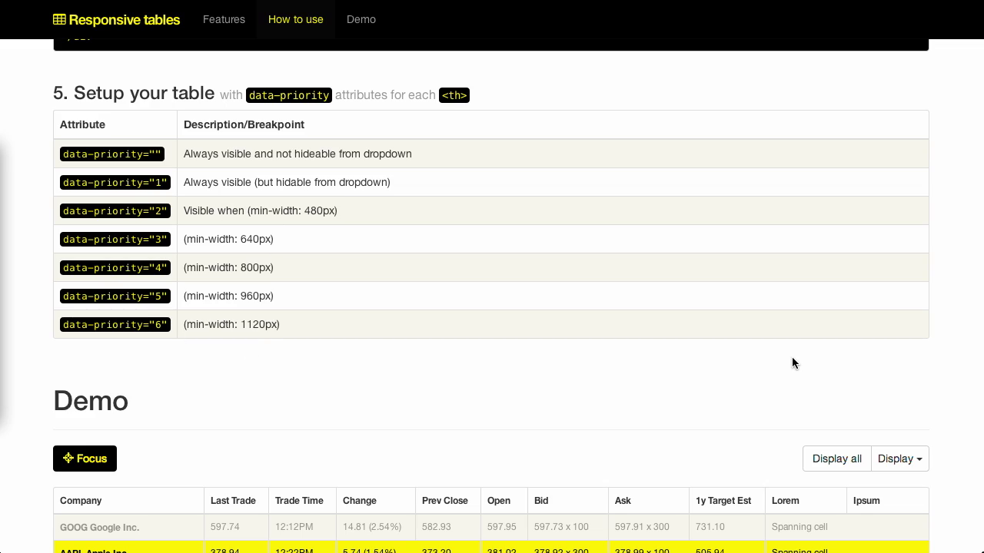
scroll(793, 363, "down", 15)
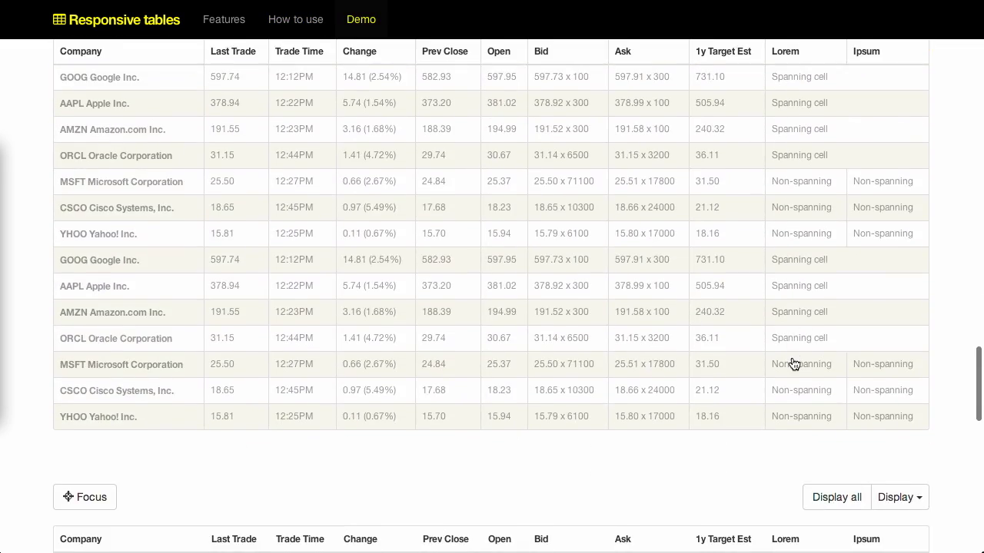
scroll(793, 363, "up", 20)
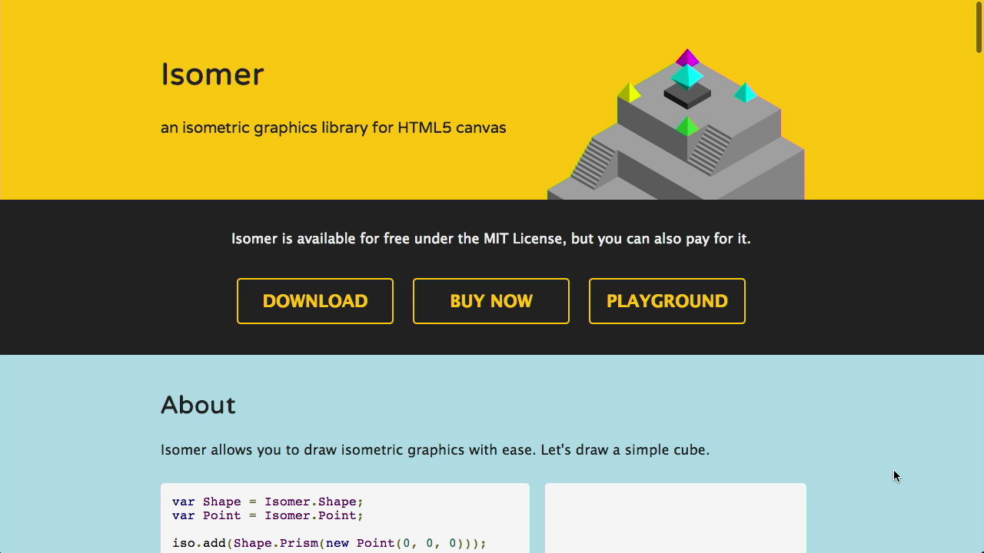
- Scroll to Isomer's About cube example and select parts of its iso.add code line
scroll(893, 470, "down", 3)
scroll(893, 469, "up", 3)
scroll(894, 441, "down", 1)
scroll(895, 441, "down", 5)
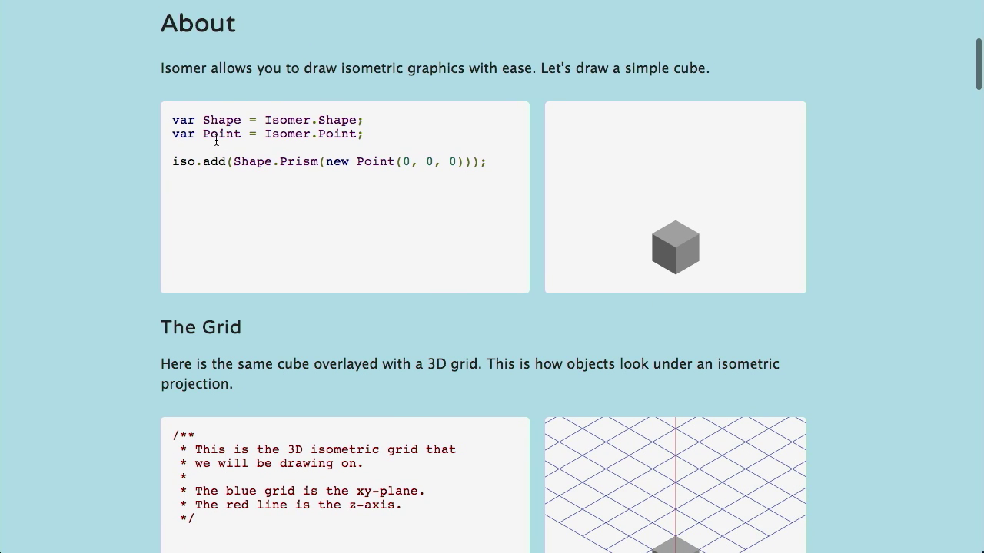
left_click_drag(170, 163, 389, 146)
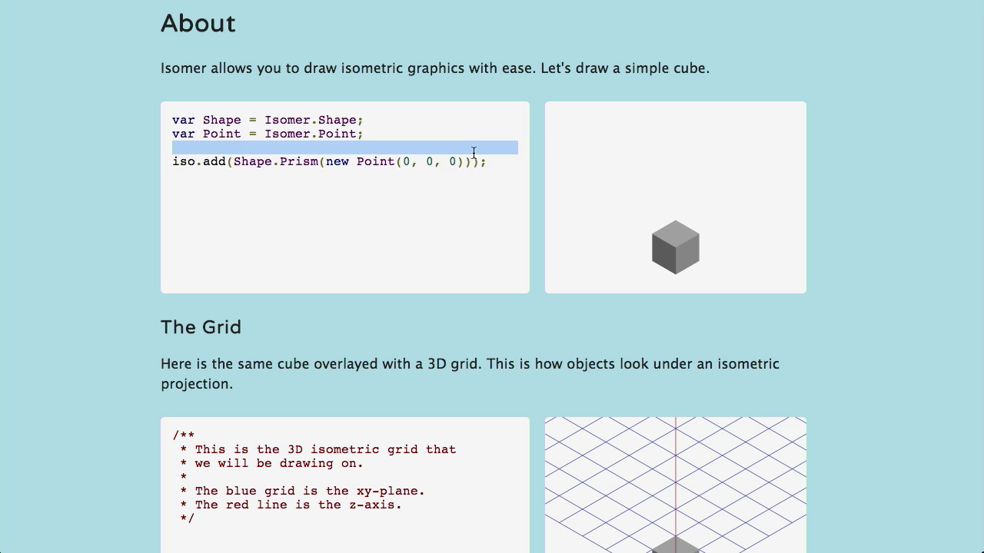
left_click_drag(476, 153, 488, 156)
left_click(489, 159)
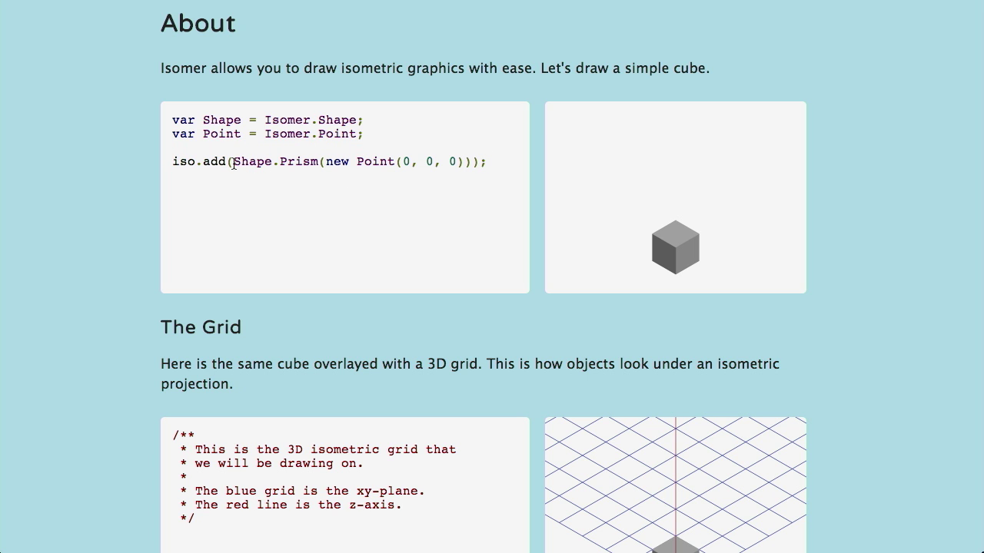
- Select Shape and new Point(0, 0, 0) in the code, then scroll to What's going on here?
left_click_drag(233, 164, 416, 166)
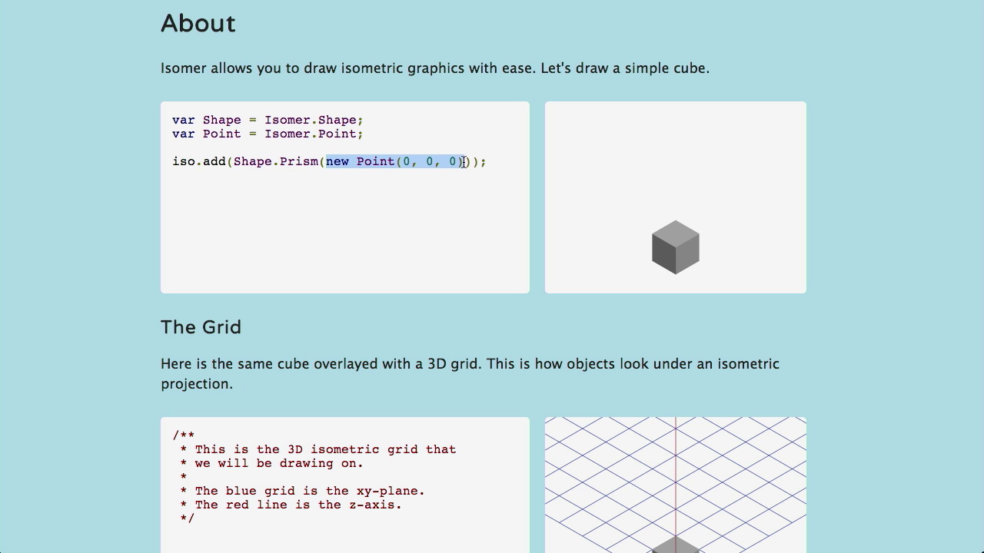
left_click(846, 337)
scroll(847, 336, "down", 10)
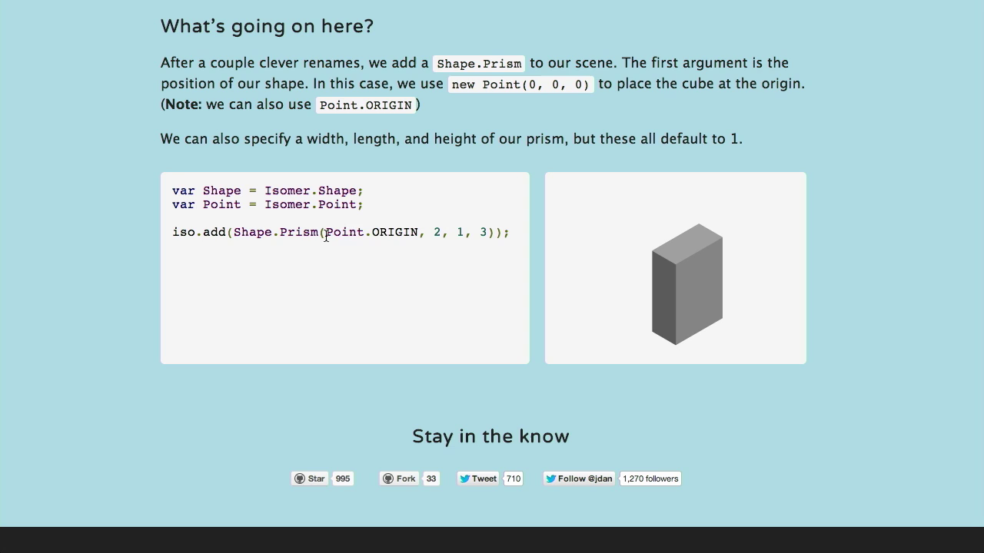
left_click_drag(332, 236, 388, 236)
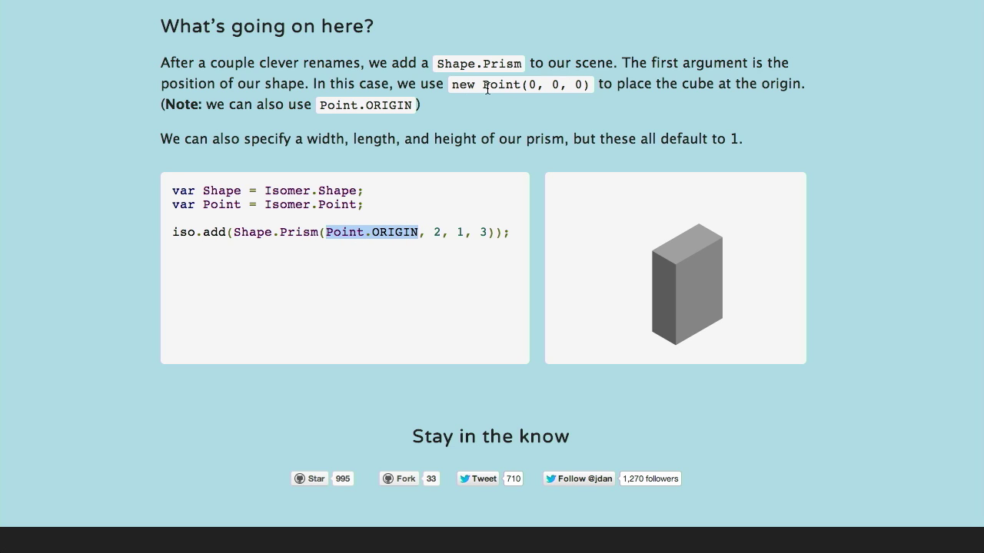
left_click(535, 115)
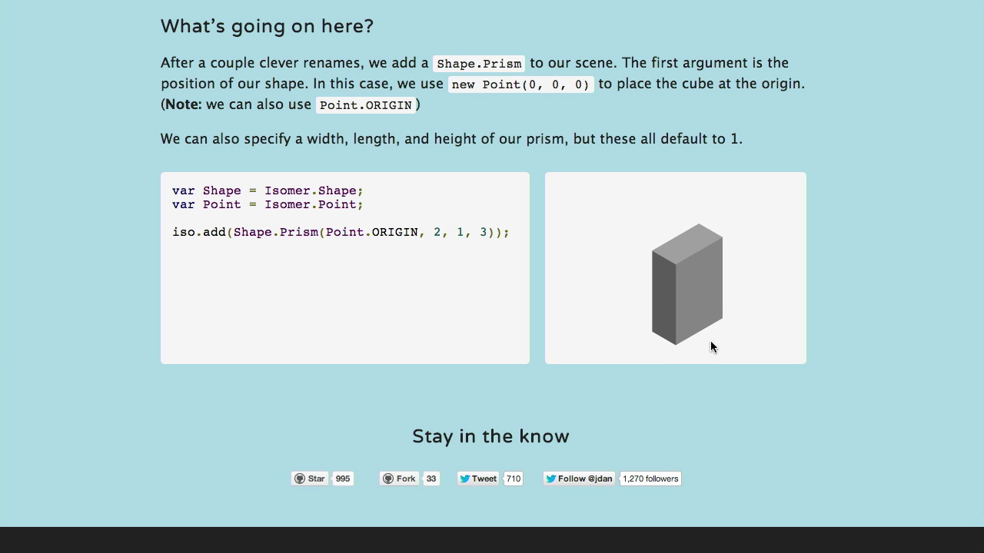
scroll(640, 364, "up", 6)
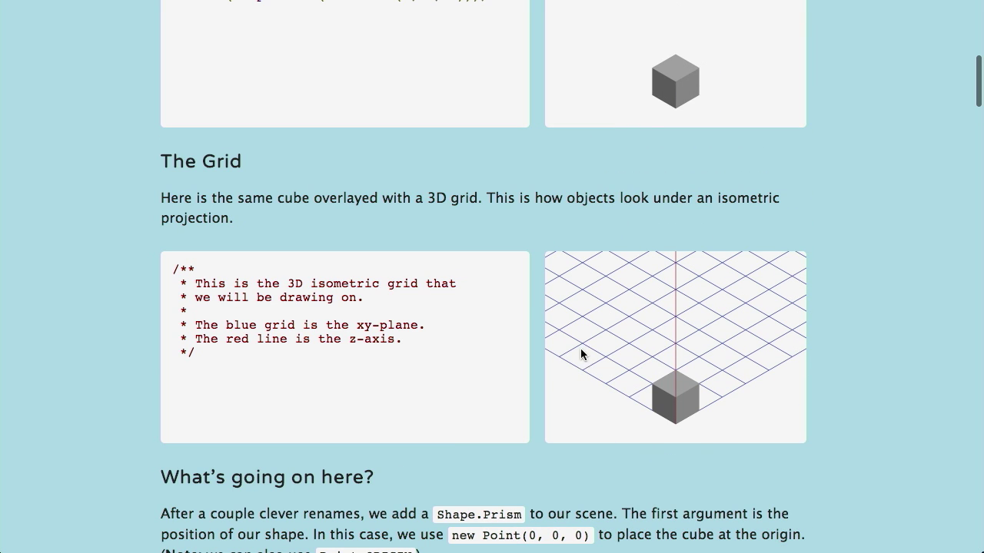
scroll(678, 444, "down", 6)
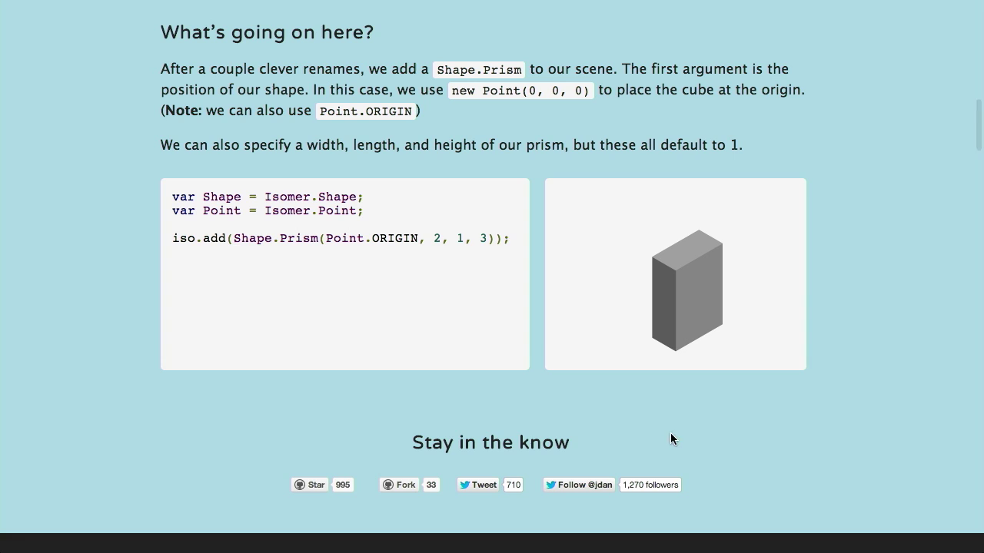
left_click_drag(434, 239, 485, 238)
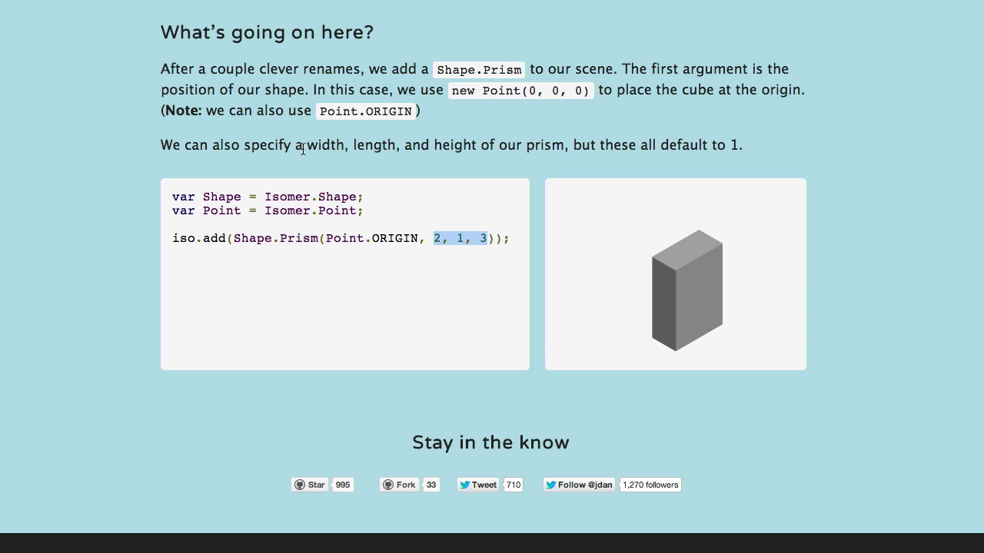
left_click_drag(306, 146, 481, 144)
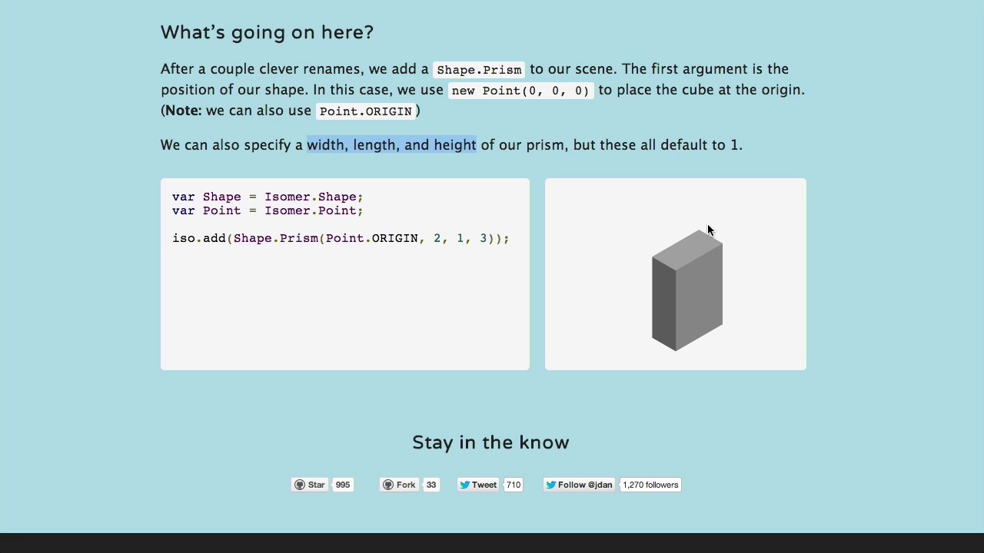
left_click(498, 166)
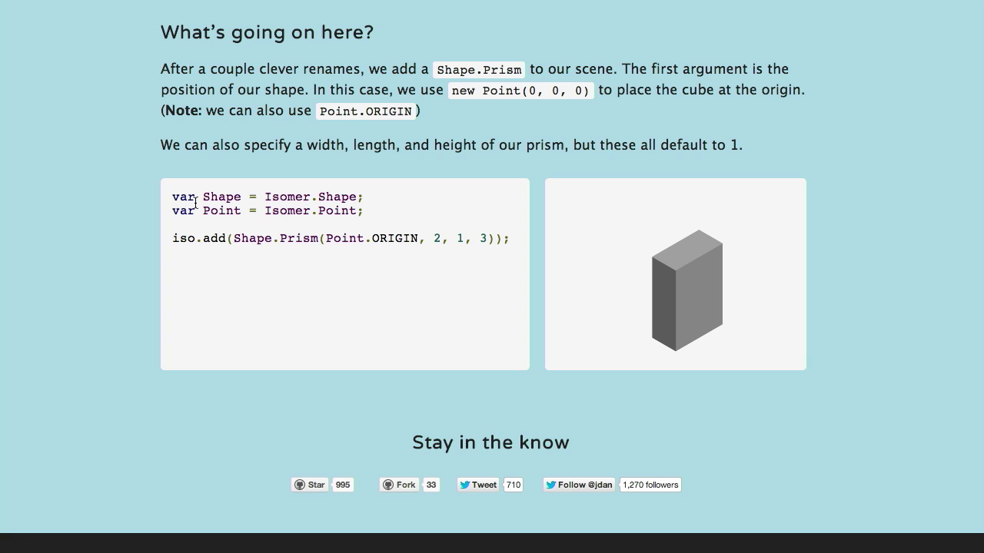
left_click_drag(205, 236, 509, 243)
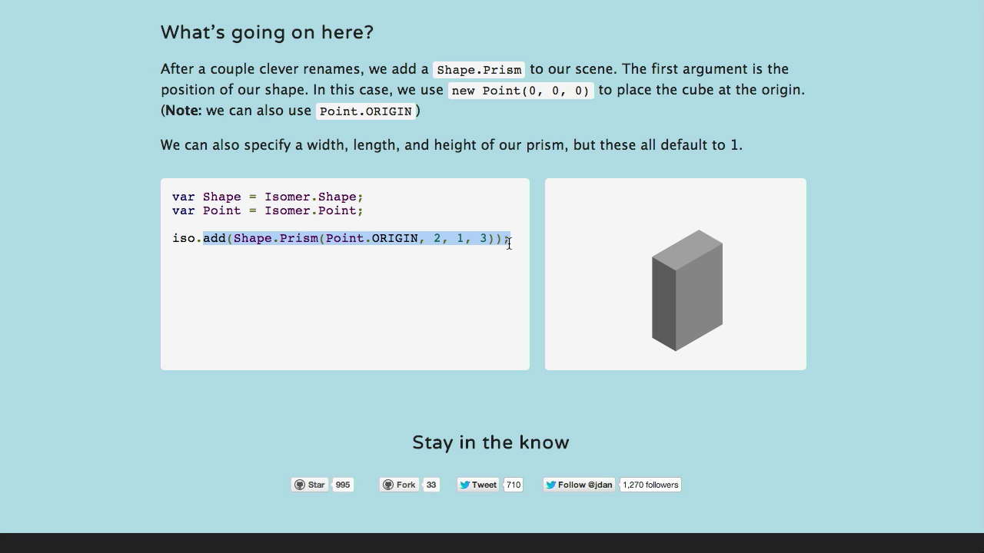
left_click(508, 243)
scroll(508, 243, "up", 15)
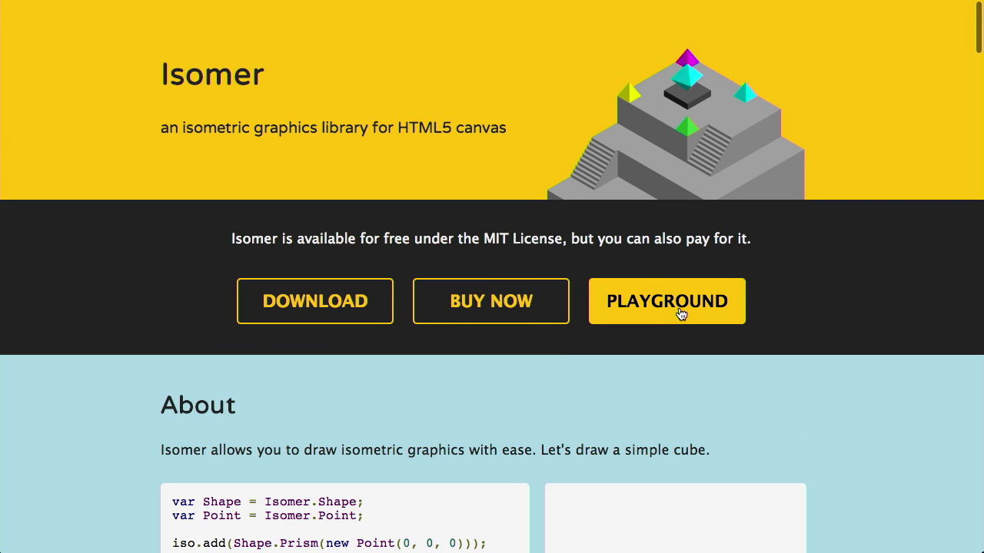
- Open the Isomer playground in CodePen and toggle line 14's prism off and back on
left_click(688, 315)
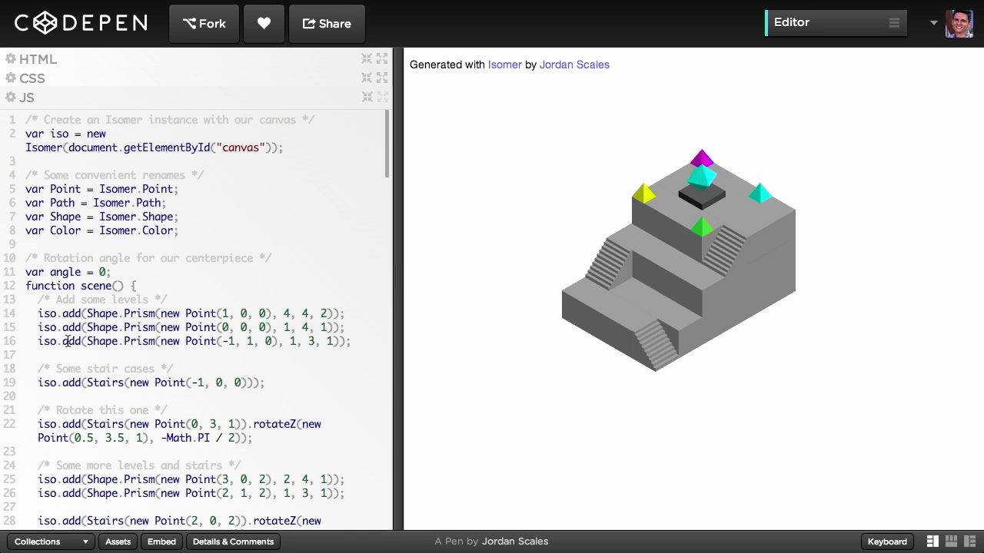
left_click_drag(37, 315, 310, 402)
scroll(310, 402, "down", 3)
scroll(310, 403, "down", 5)
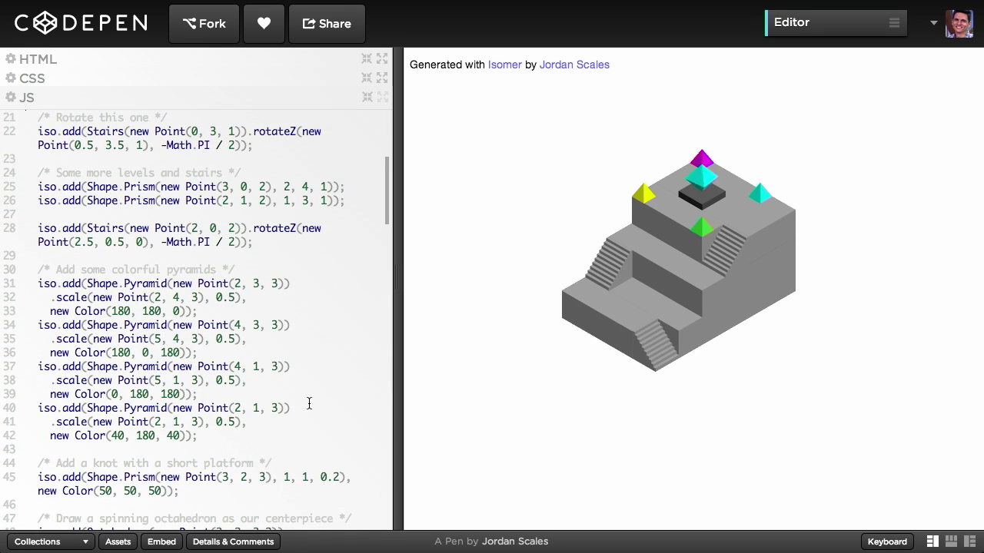
scroll(309, 403, "up", 1)
scroll(309, 403, "up", 5)
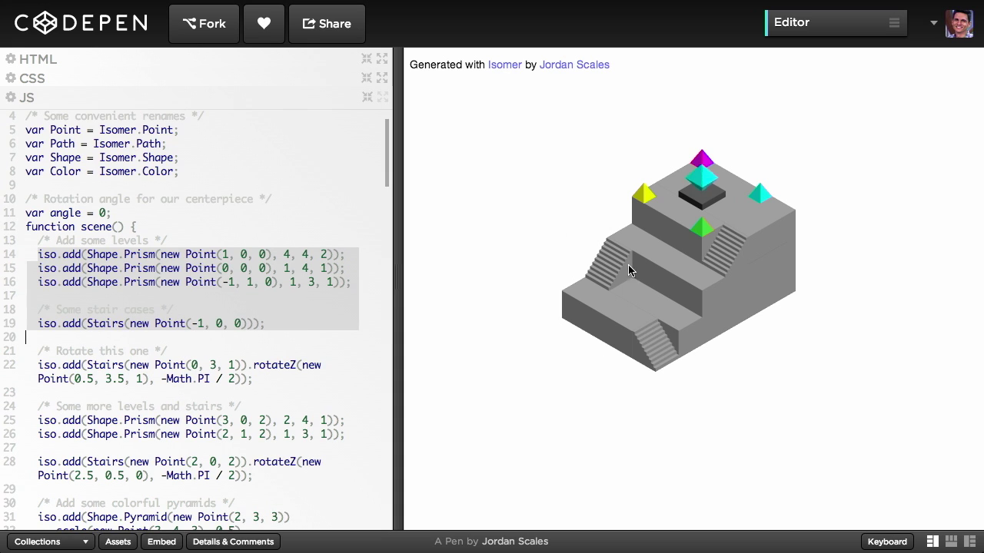
left_click(214, 316)
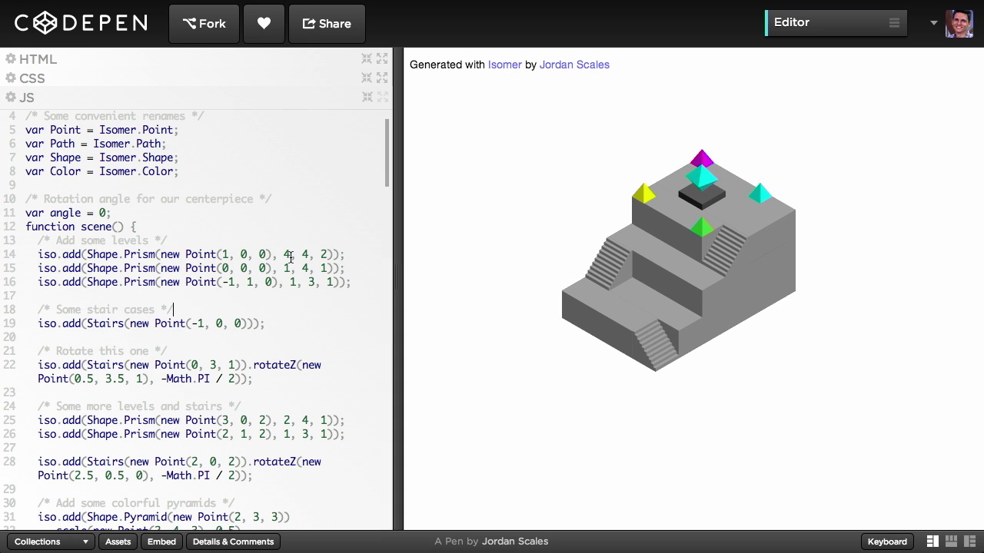
left_click(352, 255)
key("super+shift+Left")
key("super+slash")
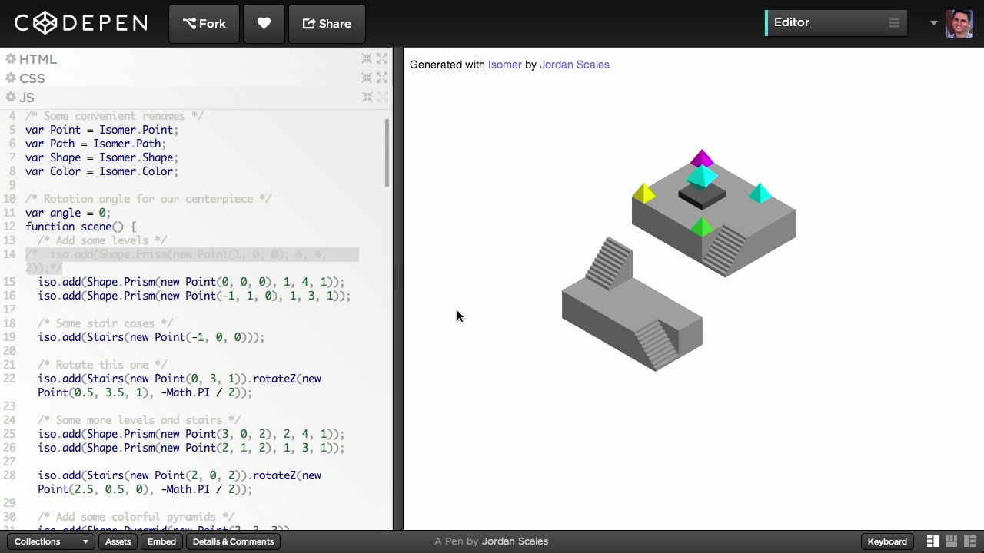
key("super+slash")
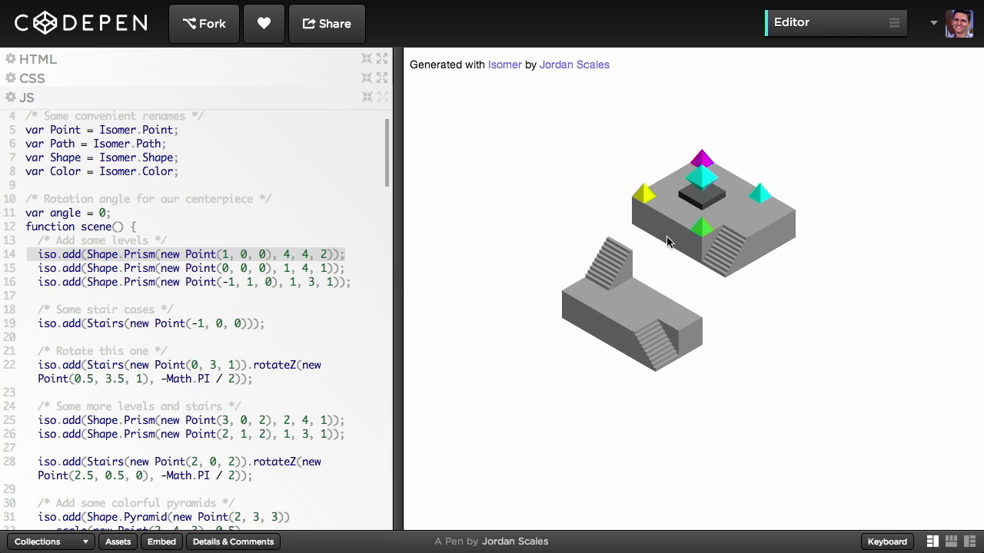
- Change line 14's prism to Point(1, 5, 5) with size 8, 8, 8
left_click(292, 245)
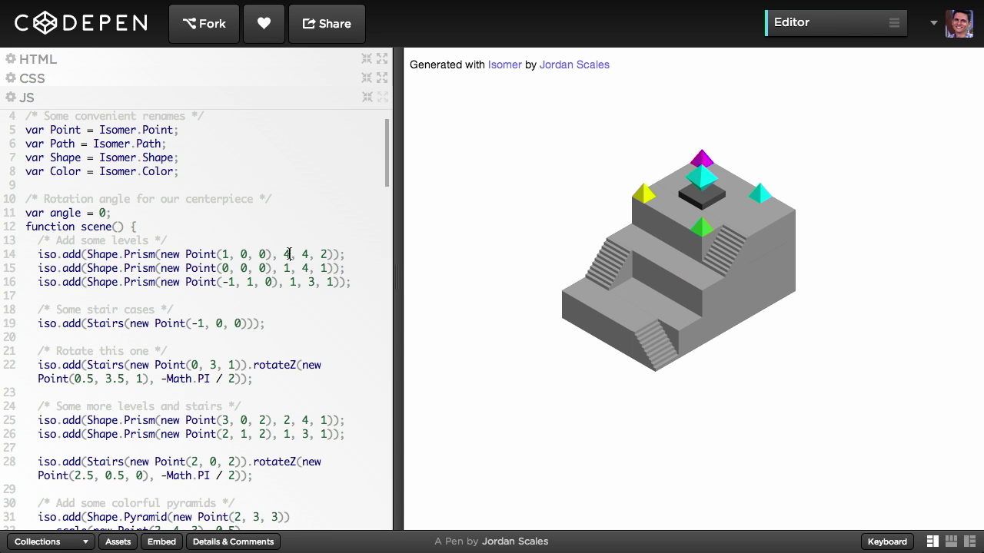
left_click(286, 254)
type("8, 8")
key("shift+Right")
type("8")
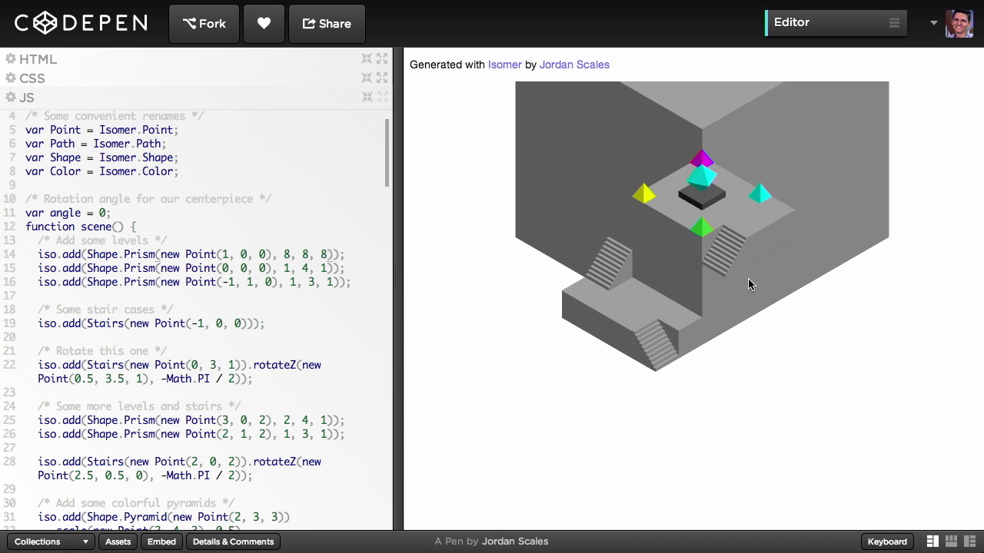
double_click(243, 254)
type("5")
double_click(263, 255)
type("5")
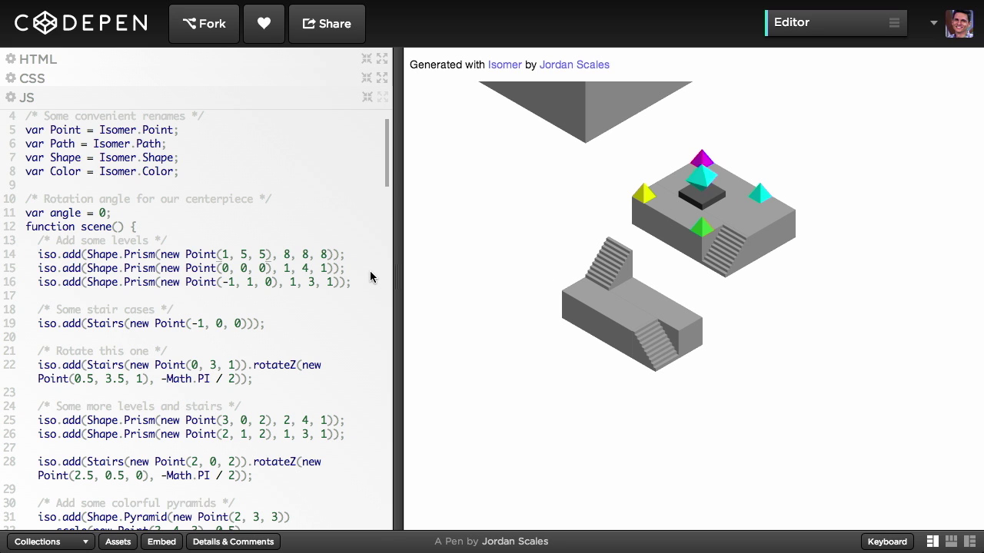
scroll(371, 278, "left", 5)
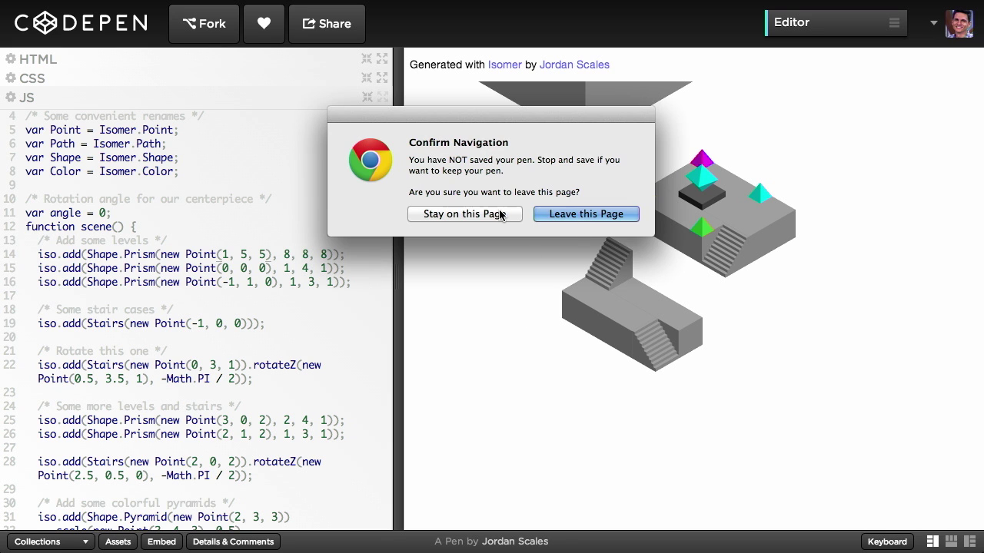
- Go back and leave the unsaved CodePen playground despite the warning
left_click(498, 214)
mouse_move(321, 4)
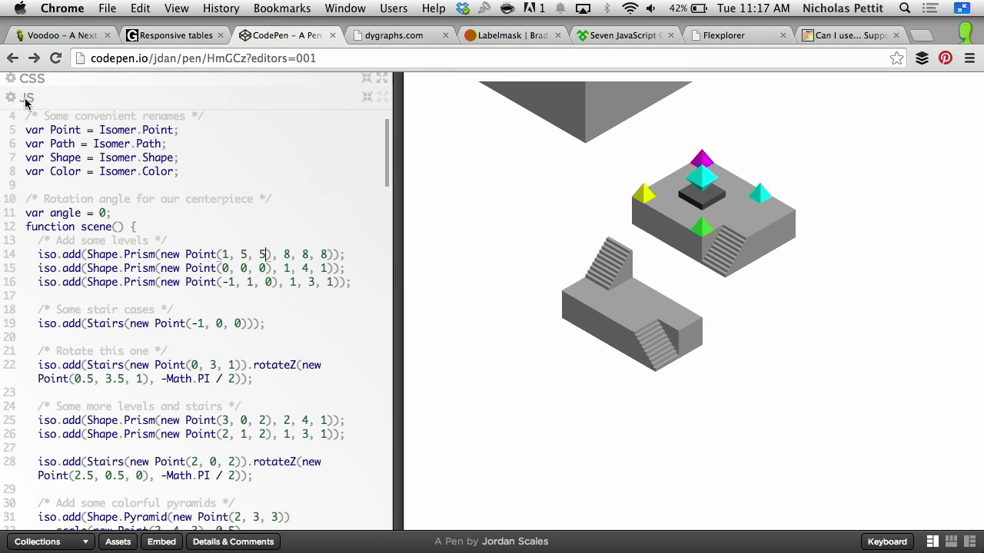
scroll(461, 231, "left", 5)
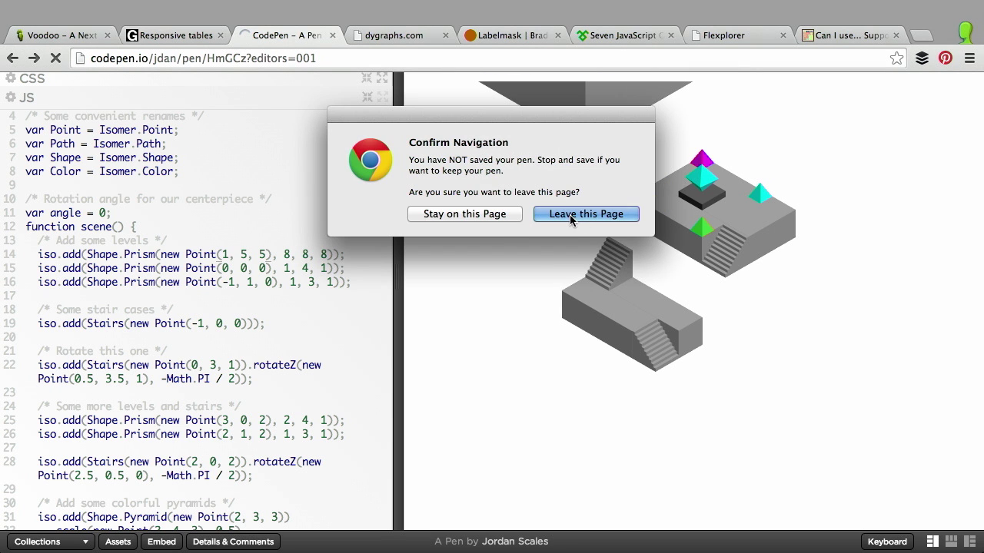
left_click(568, 214)
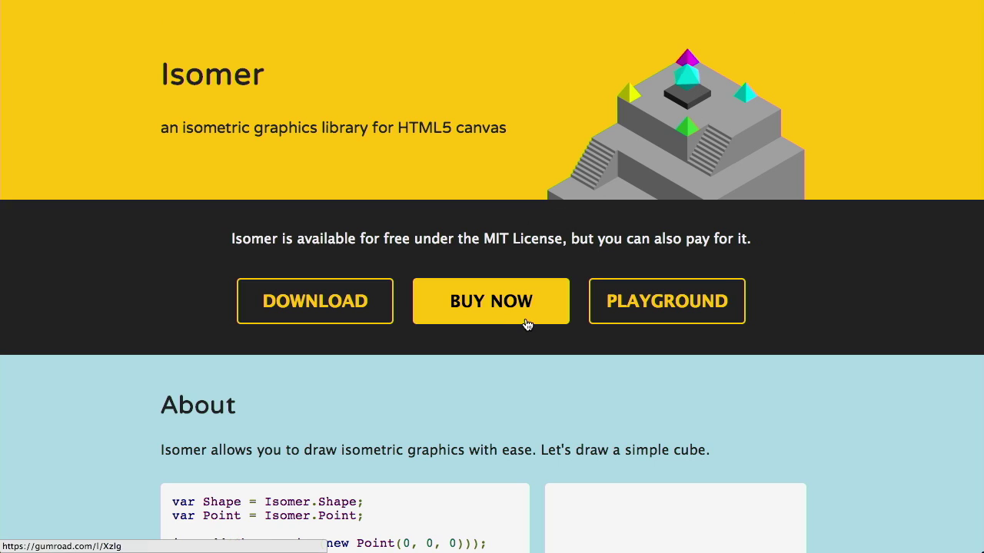
- View the $10 Isomer purchase page, highlighting the 2-files note and the MIT License sentence
left_click(527, 320)
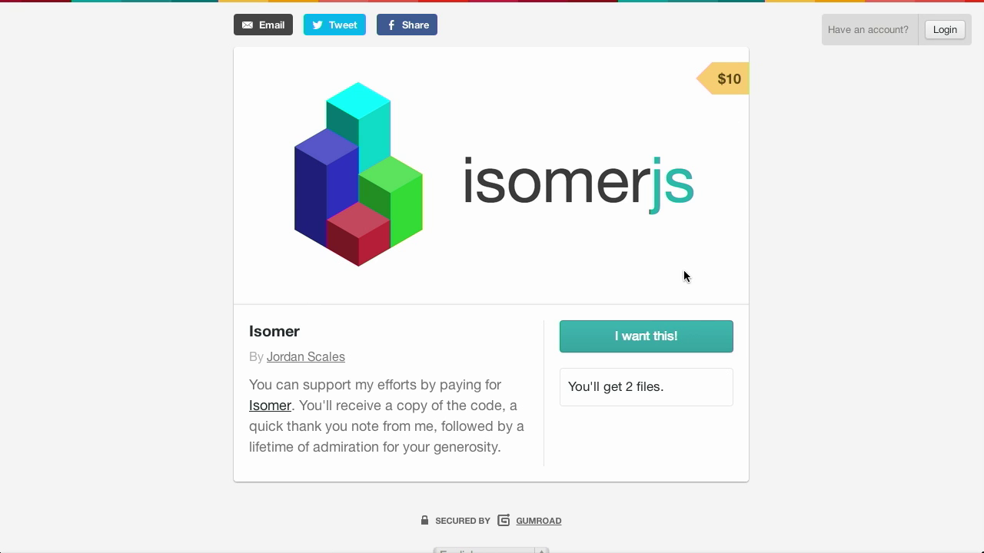
left_click_drag(665, 389, 624, 388)
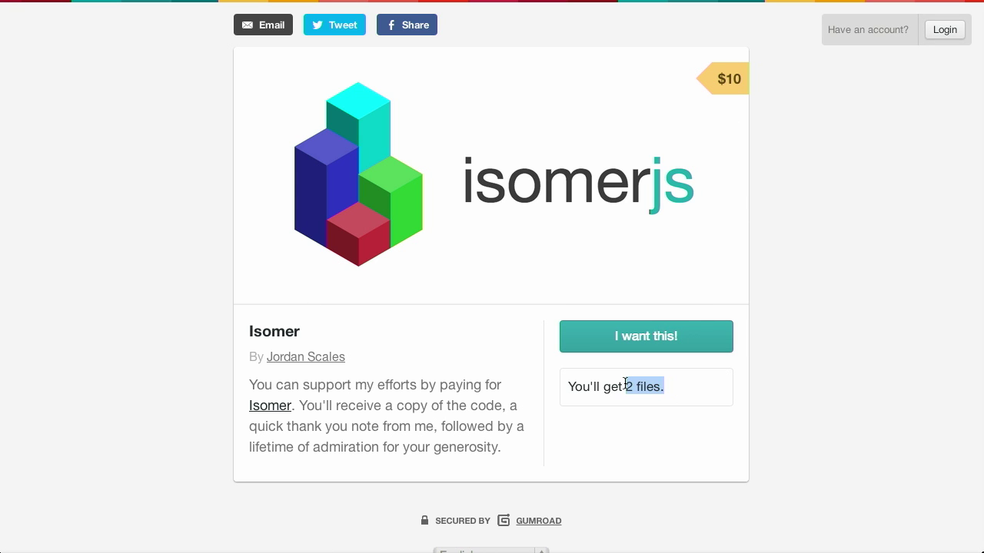
left_click(743, 382)
scroll(462, 345, "left", 5)
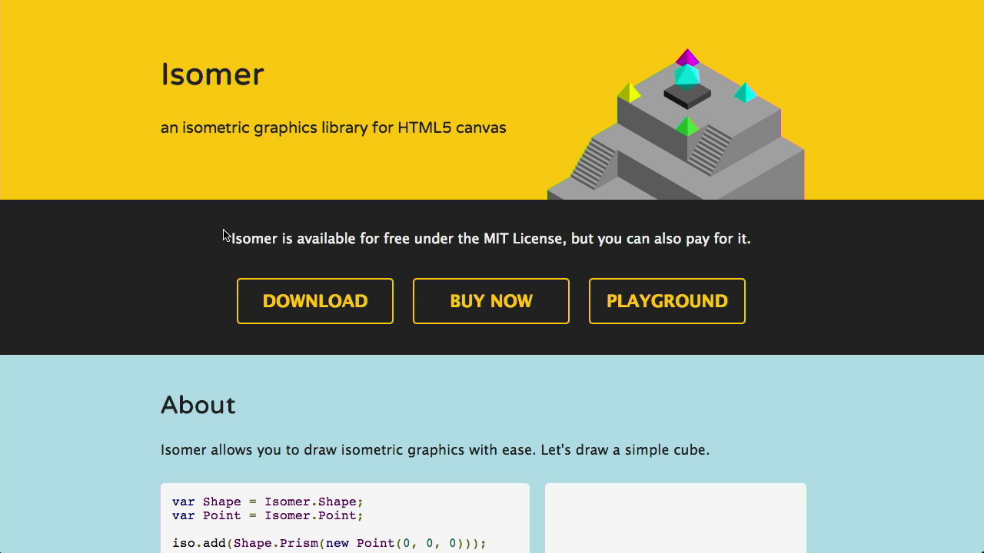
left_click_drag(228, 238, 763, 238)
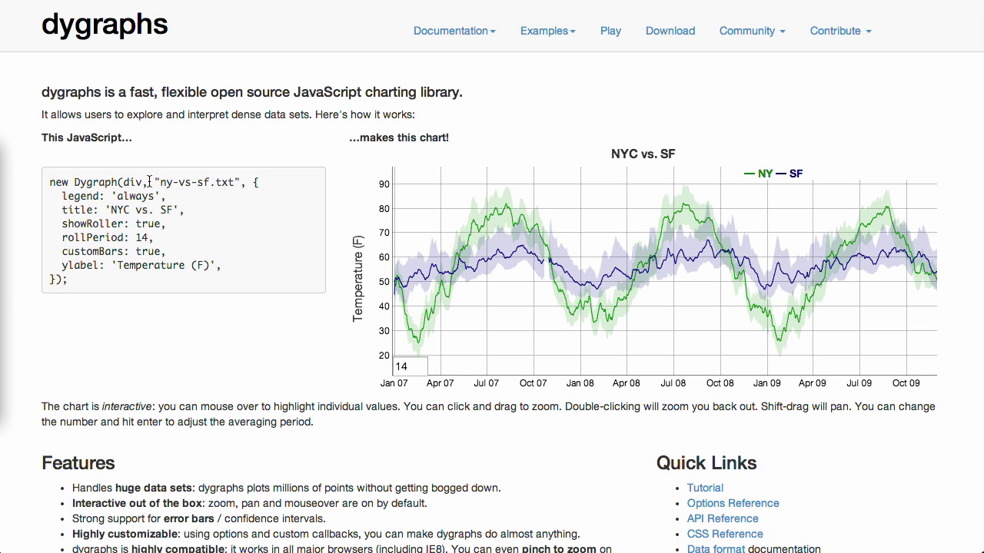
- Highlight the ny-vs-sf.txt file name, zoom the chart to May–June 2008, reset it, and pan
left_click_drag(155, 185, 240, 185)
left_click(239, 185)
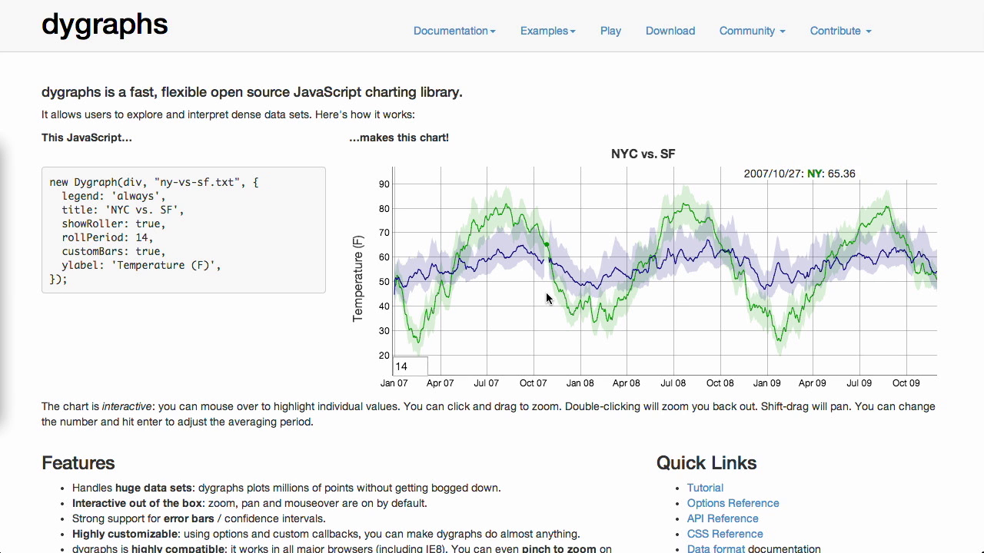
left_click_drag(662, 344, 646, 354)
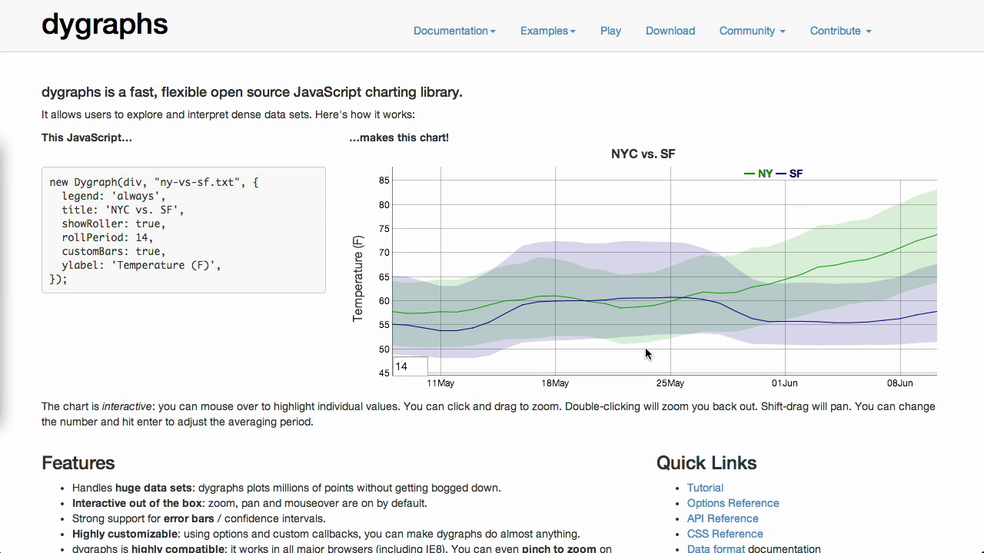
double_click(632, 344)
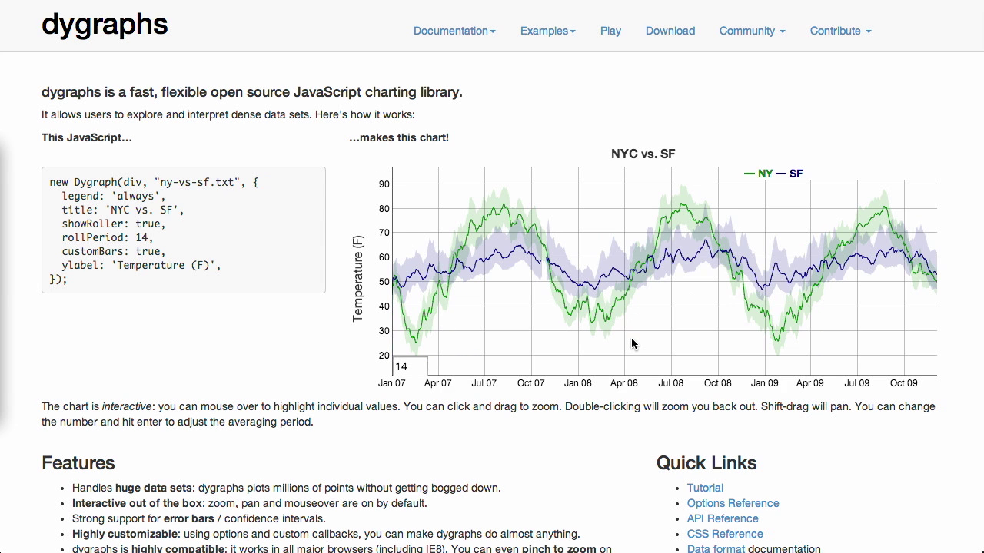
mouse_move(696, 346)
left_mouse_down()
mouse_move(456, 351)
mouse_move(724, 339)
mouse_move(672, 347)
mouse_move(688, 350)
left_mouse_up()
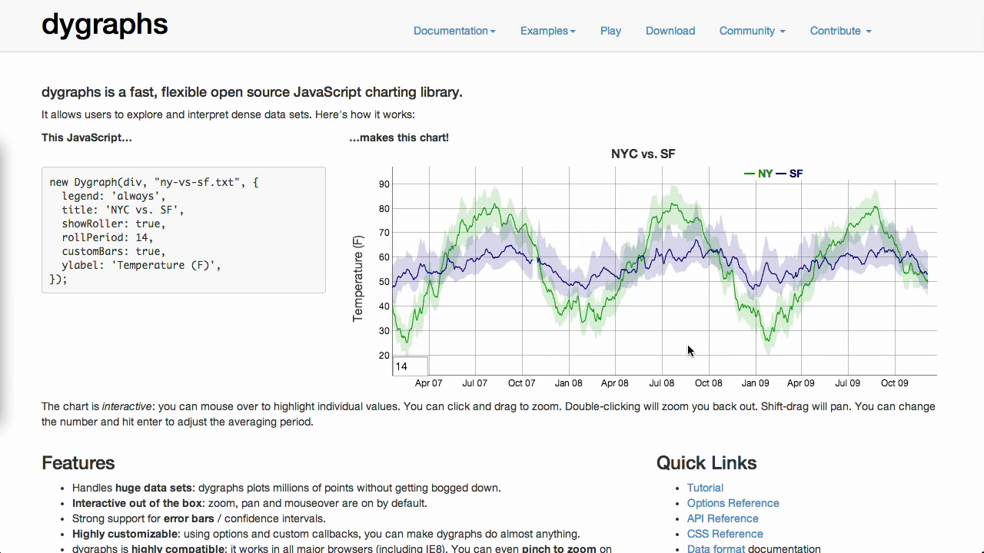
scroll(676, 146, "down", 4)
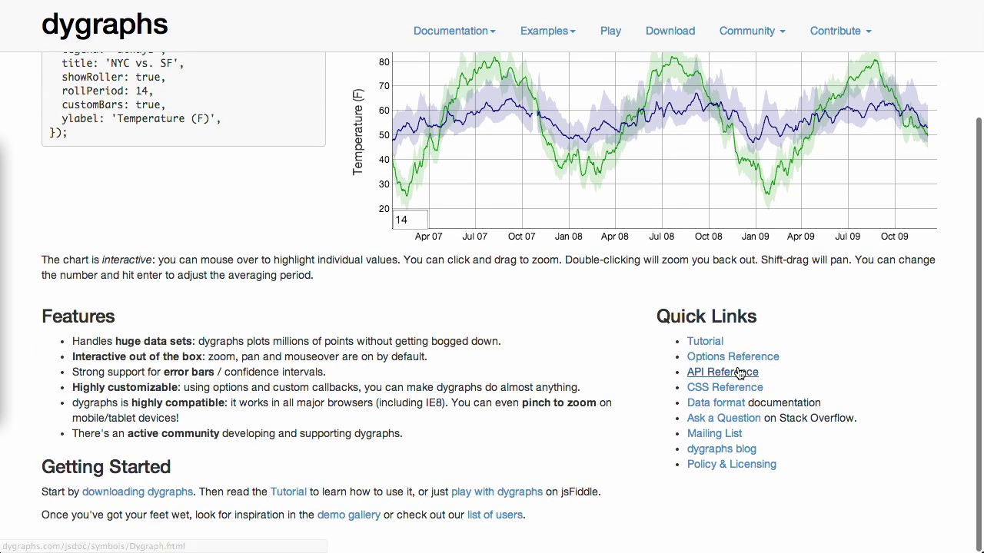
left_click(738, 373)
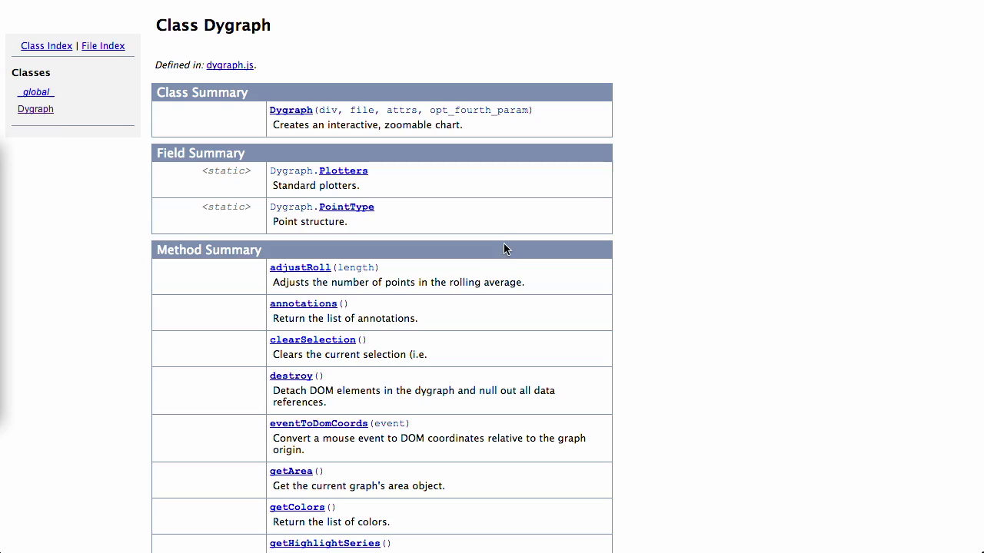
scroll(504, 244, "down", 20)
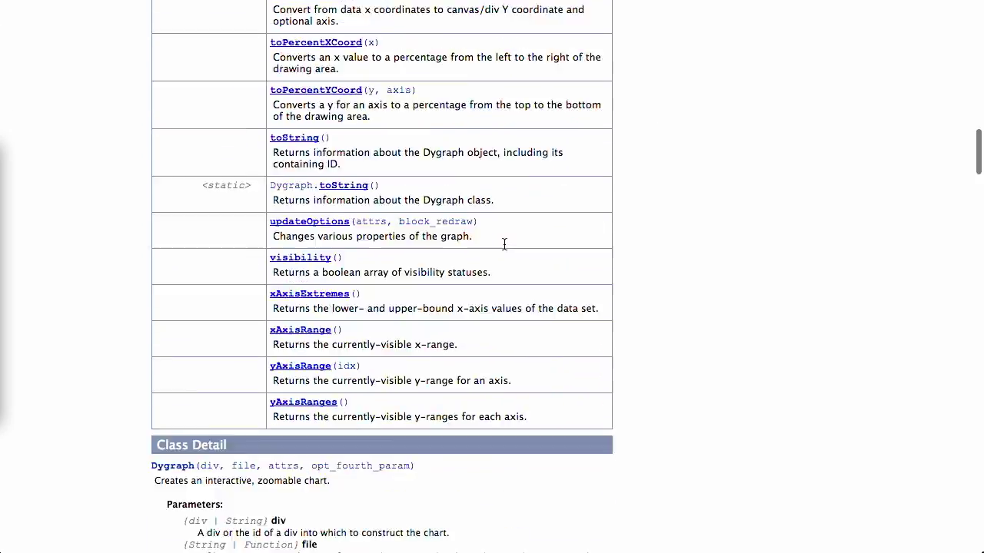
scroll(504, 245, "down", 10)
key("alt+Left")
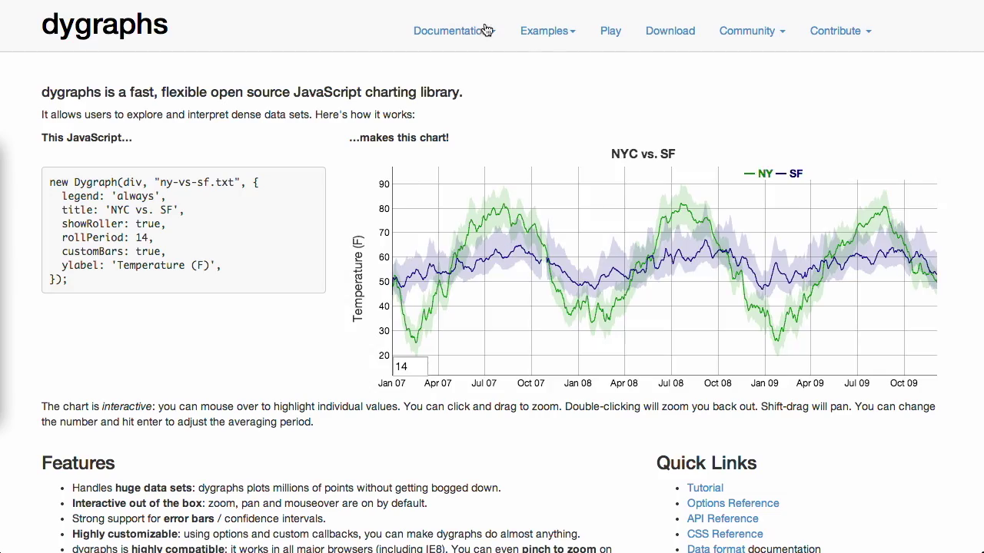
left_click(538, 33)
left_click(544, 65)
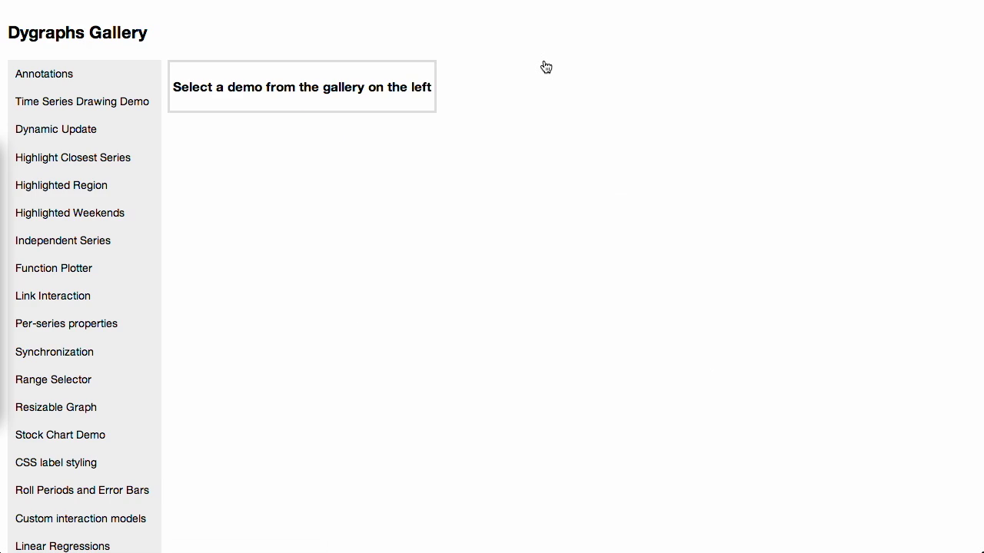
left_click(71, 212)
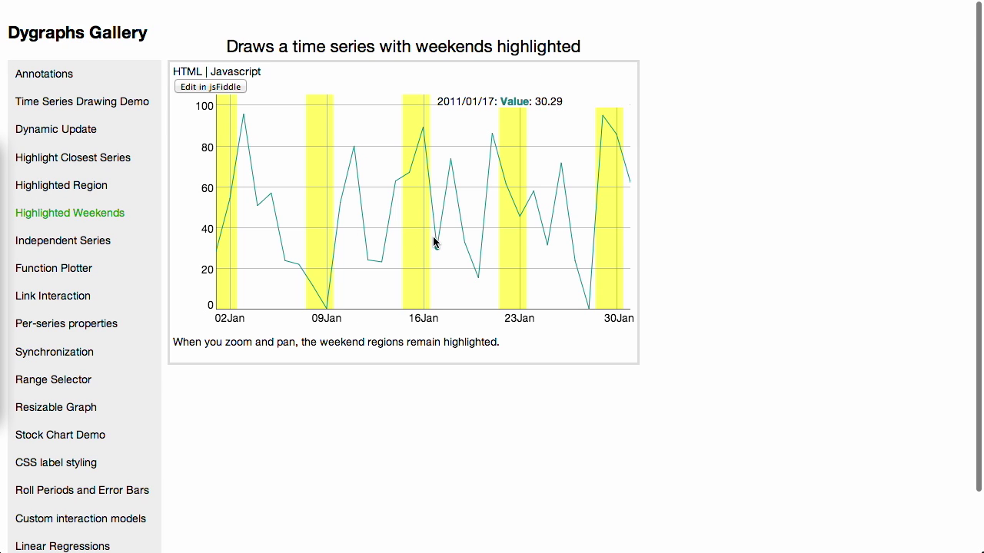
key("super+bracketleft")
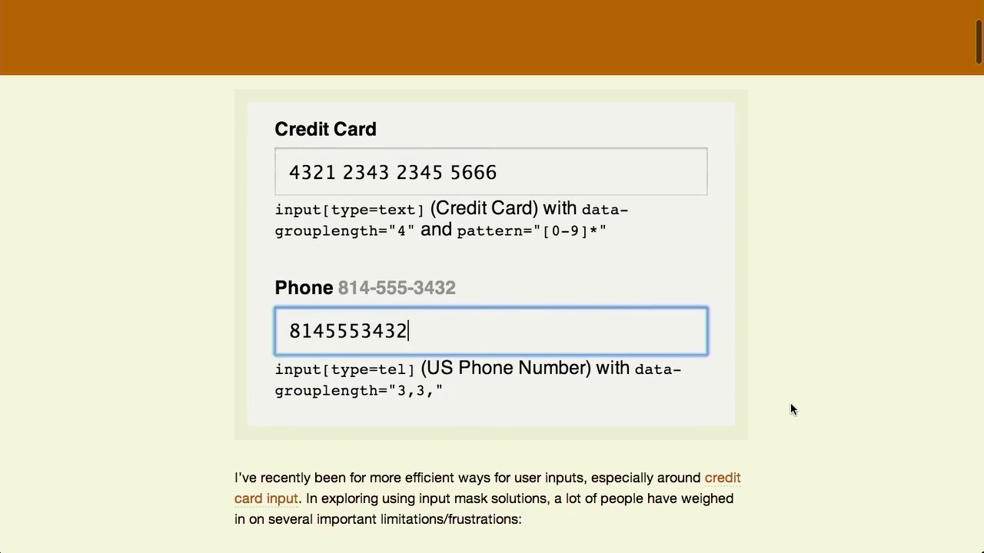
- Enter a sample card number and phone number in the Labelmask demo fields to see them formatted
left_click(790, 404)
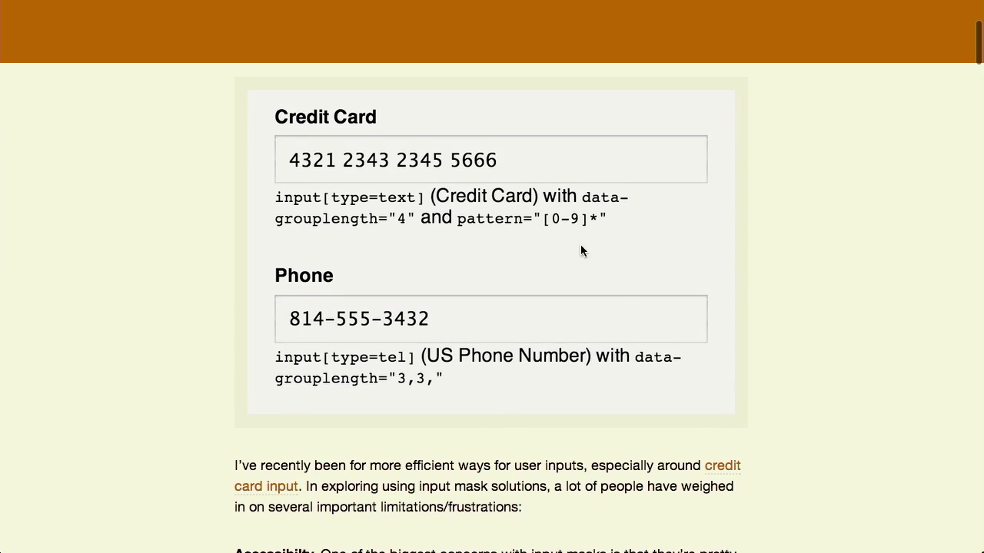
left_click(325, 158)
type("4321")
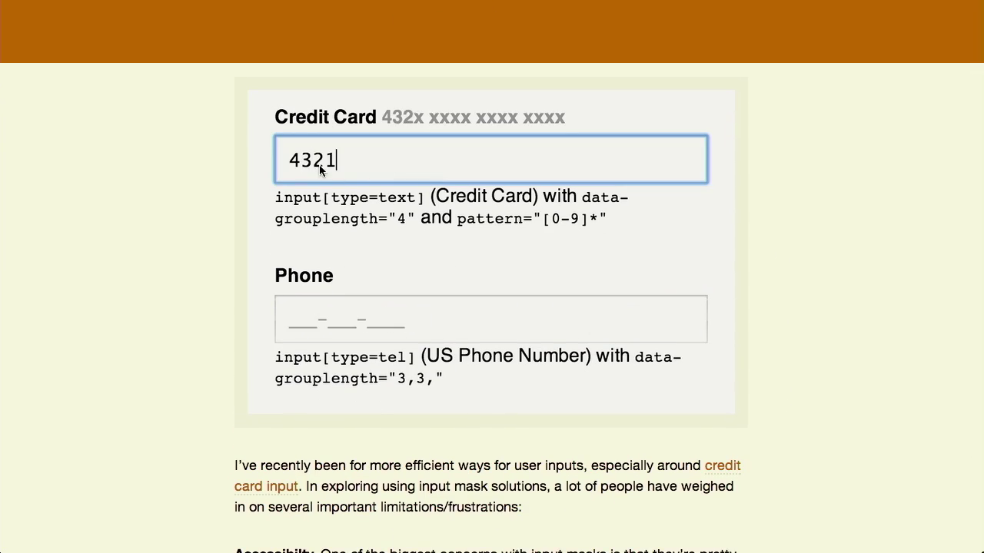
type(" 2343 2345 566")
key("Tab")
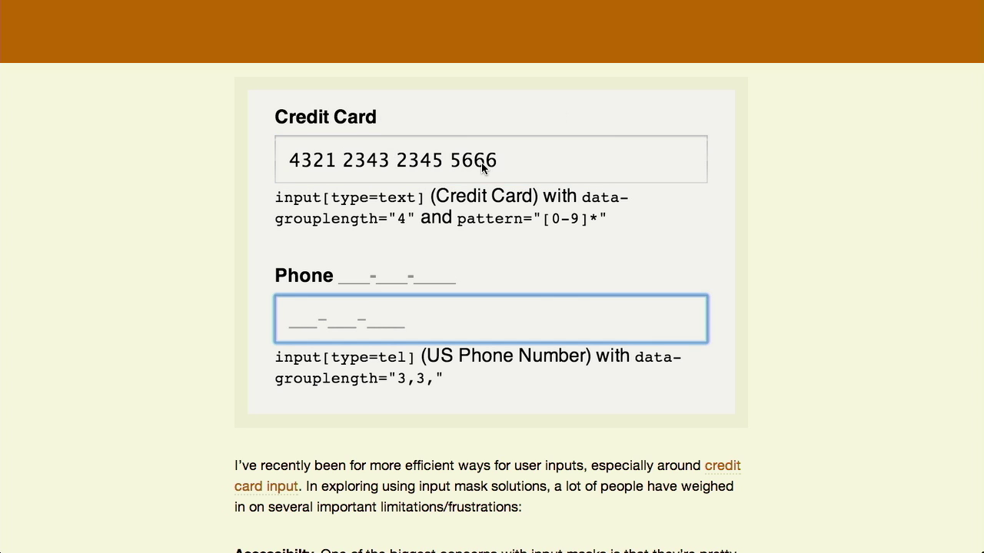
type("8145553432")
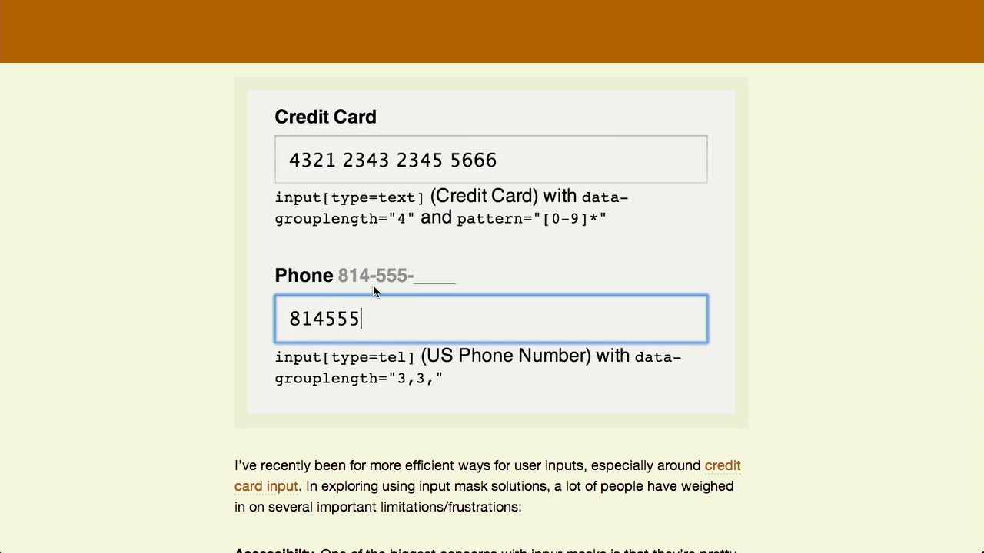
left_click(472, 274)
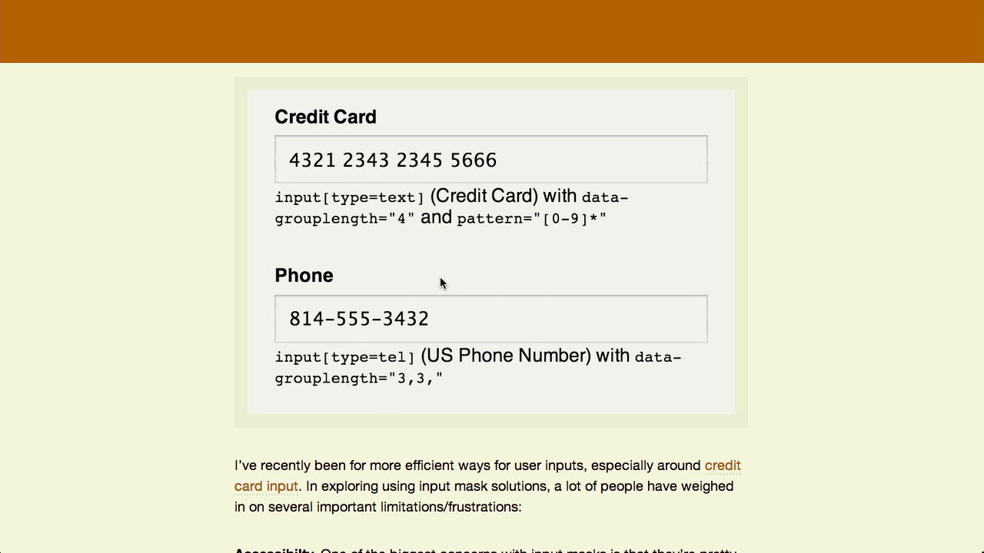
- Reload the article to reset the fields and read down to the Wishlist and demo links
key("super+r")
scroll(751, 375, "down", 5)
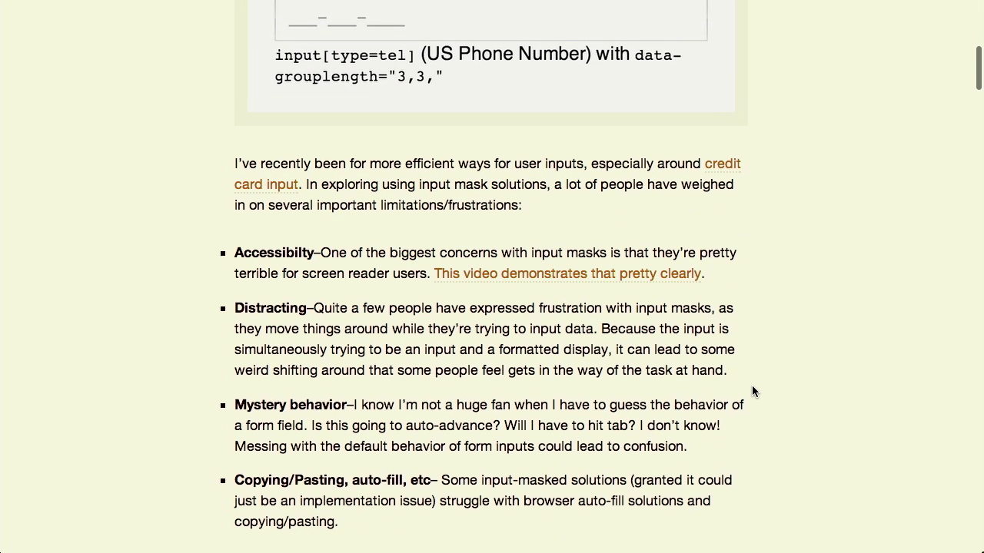
scroll(753, 387, "down", 6)
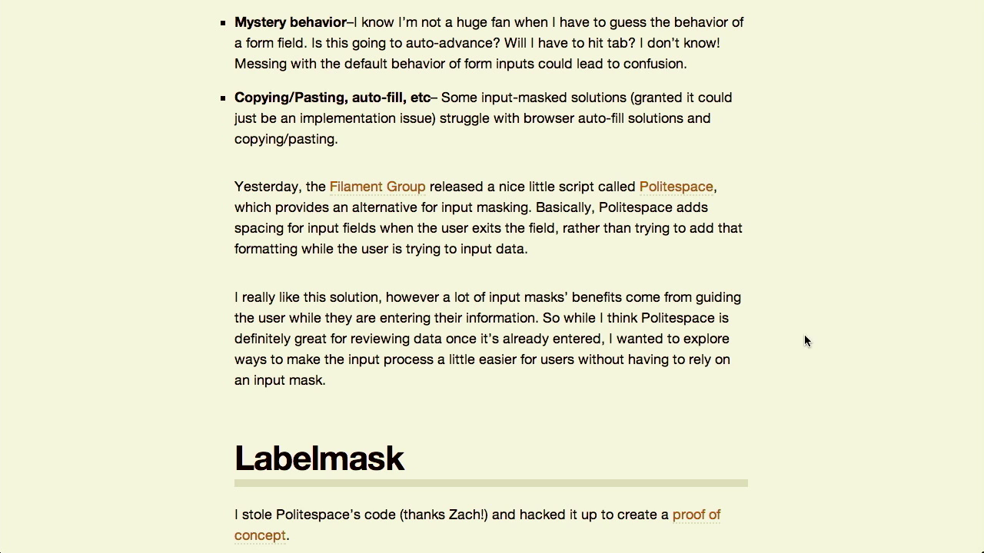
scroll(296, 279, "down", 3)
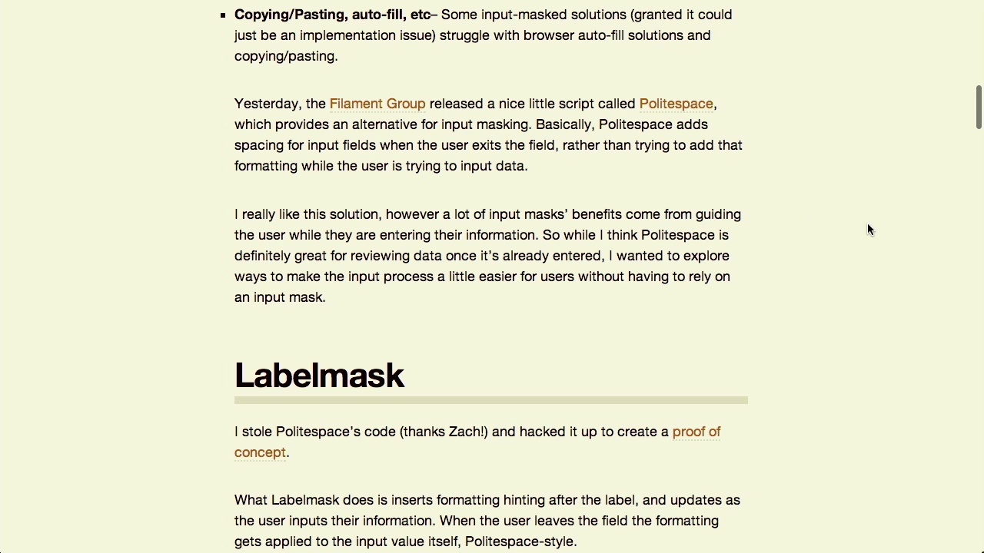
scroll(815, 386, "down", 15)
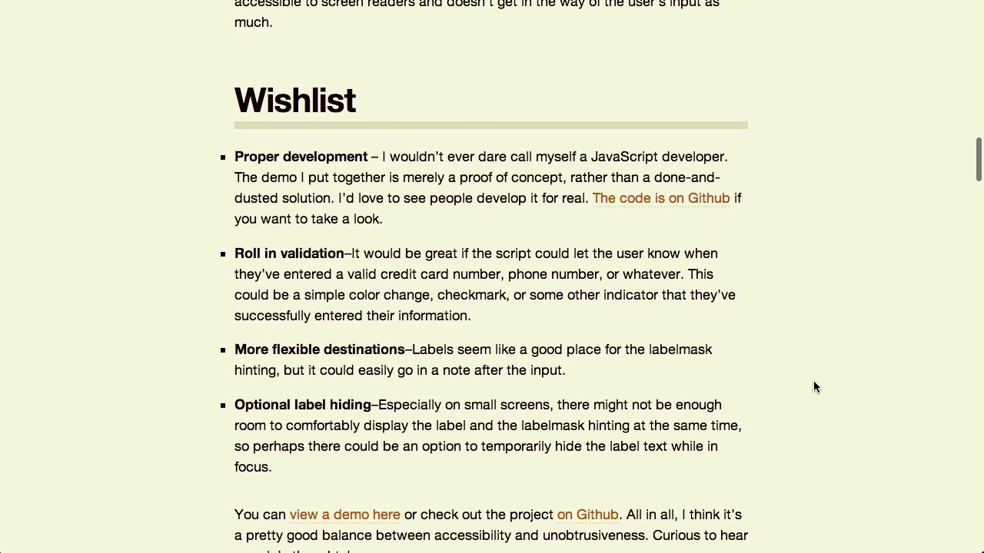
scroll(813, 381, "down", 5)
scroll(814, 380, "up", 1)
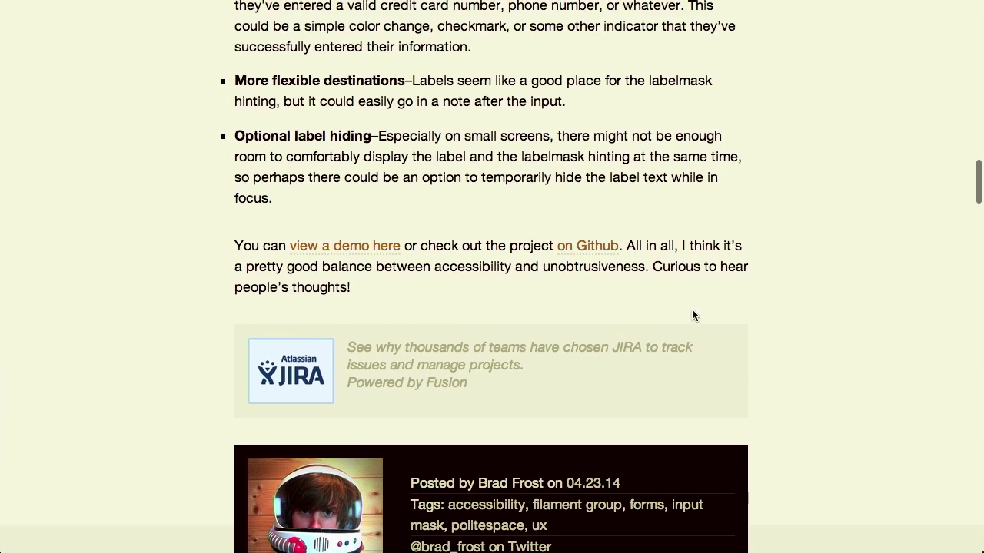
left_click(341, 248)
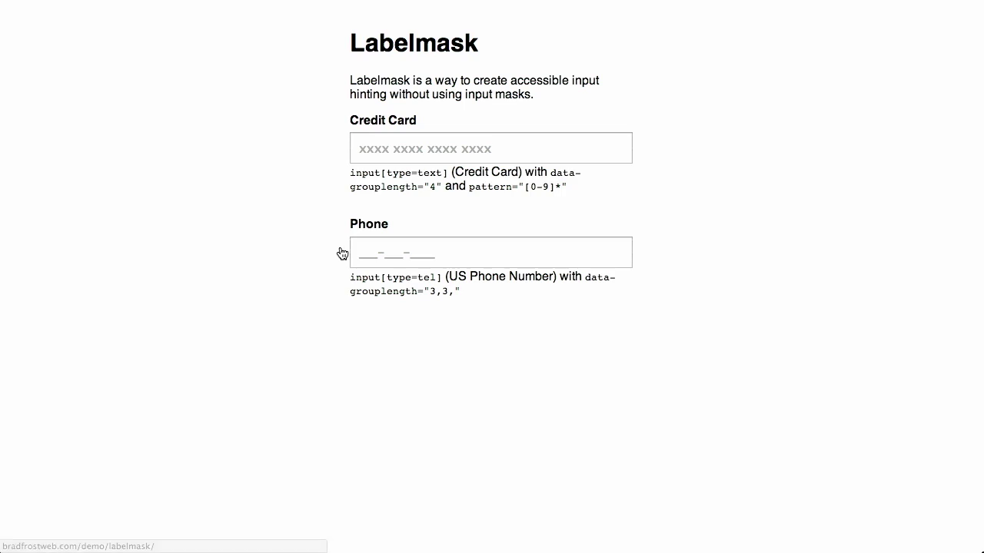
left_click(539, 151)
type("aasldfkjasdfsdfgsdfg")
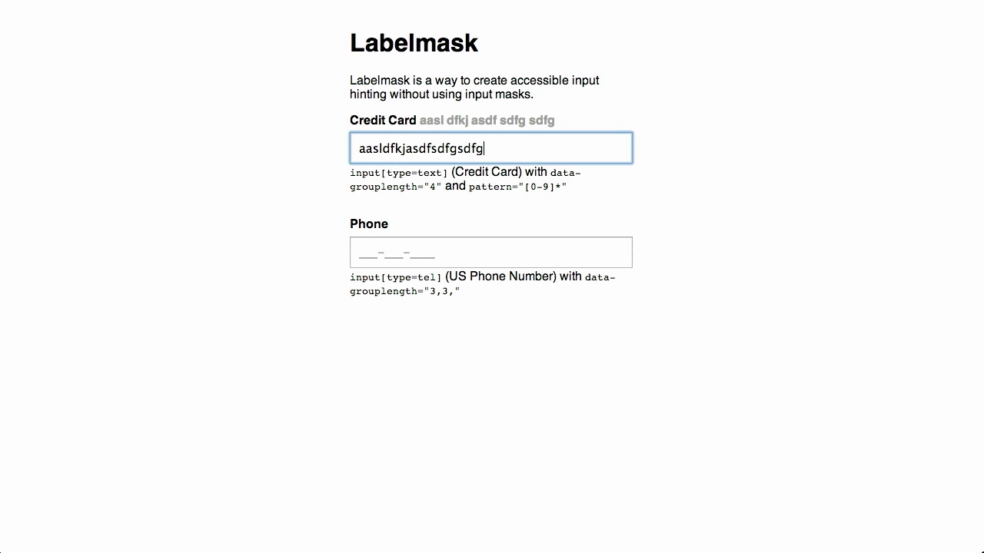
type("dfghdfghsfg")
key("super+a")
left_click(414, 131)
left_click(415, 123)
left_click_drag(598, 146, 480, 121)
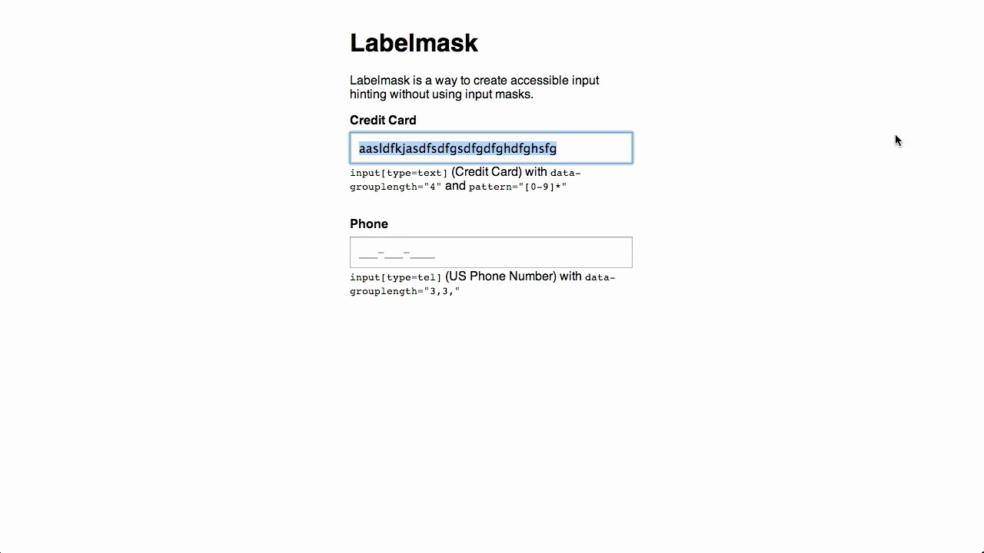
type("11111")
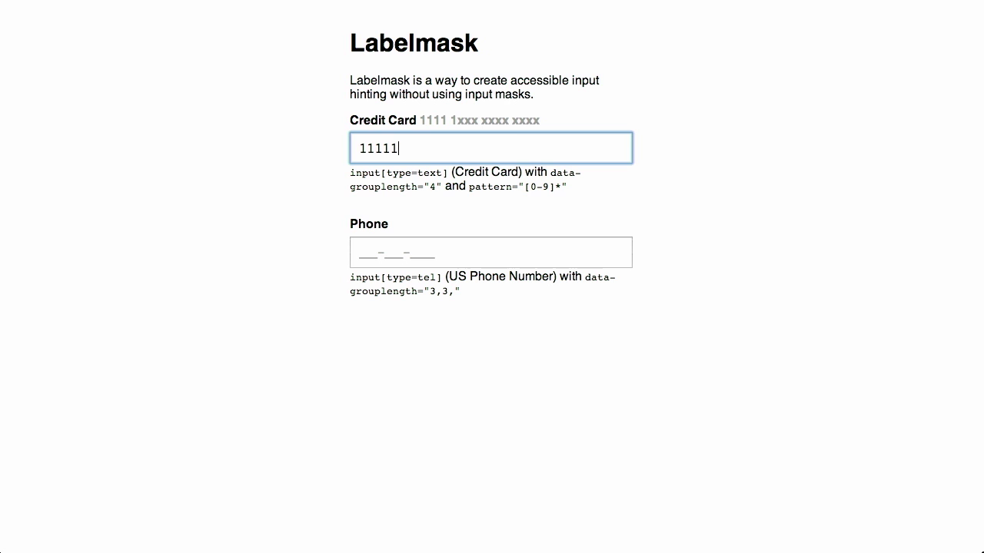
type("11111111")
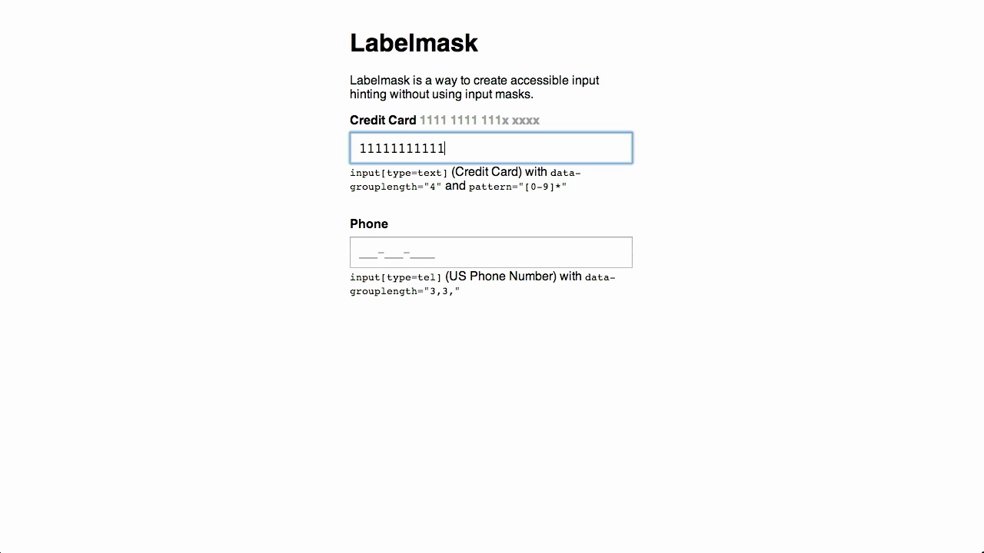
type("111")
left_click_drag(496, 154, 321, 130)
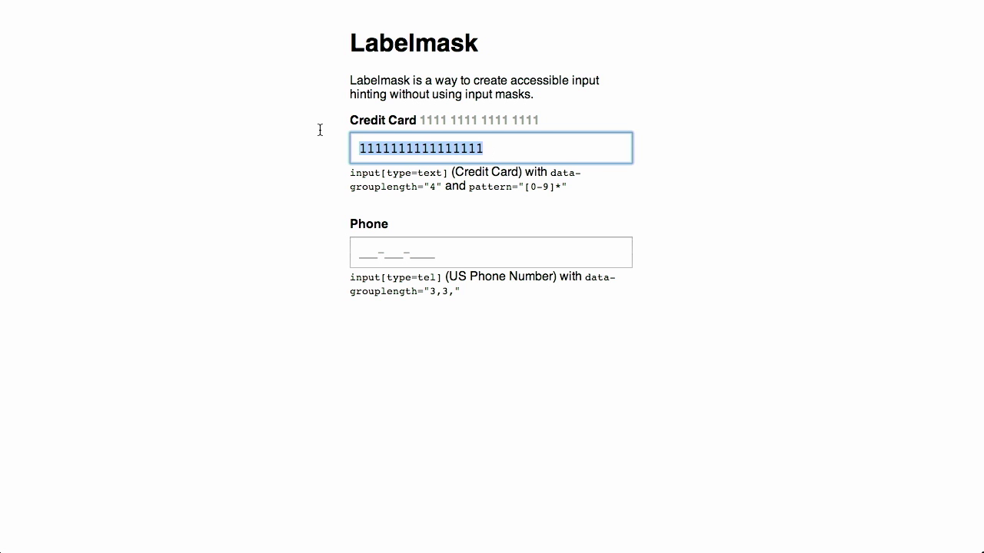
left_click(446, 122)
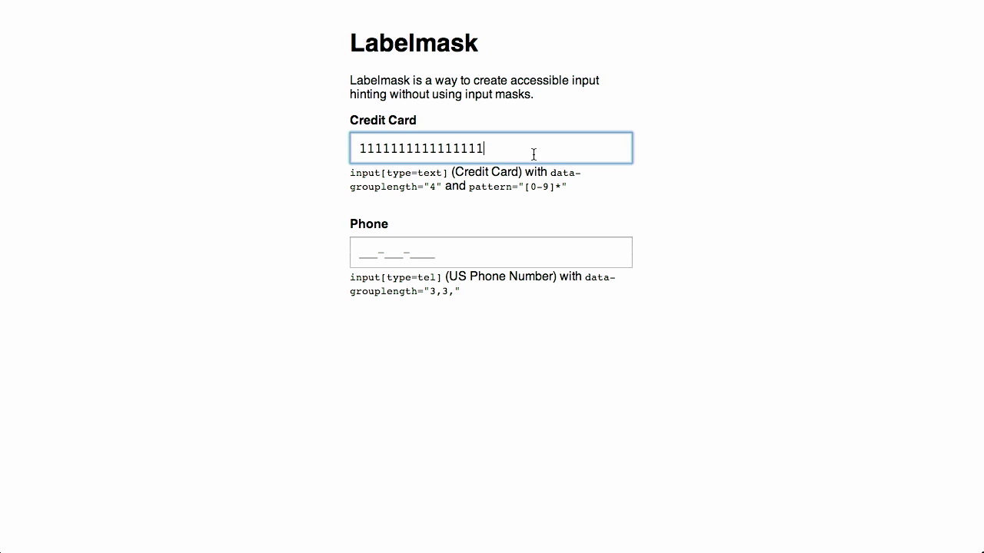
left_click_drag(531, 151, 306, 134)
key("BackSpace")
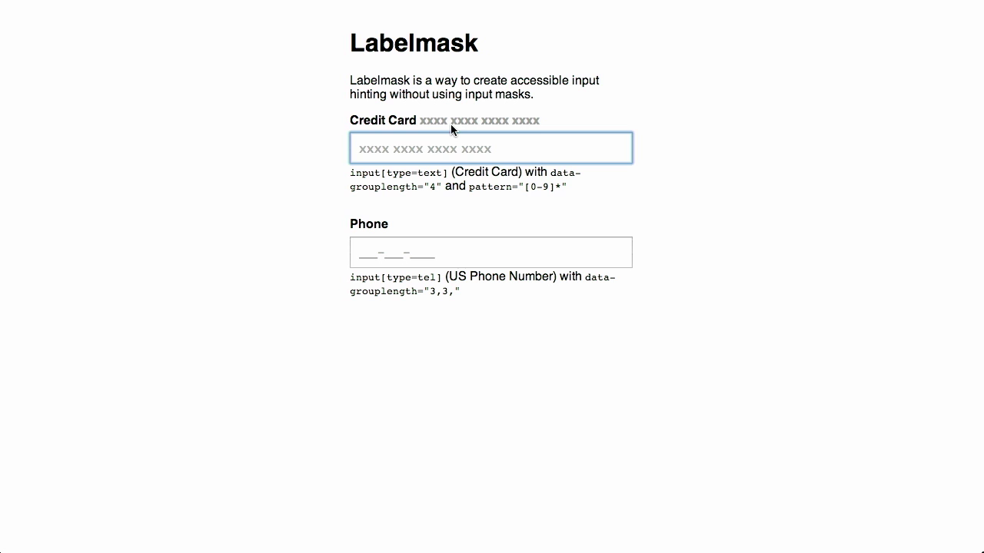
type("1234123412341234")
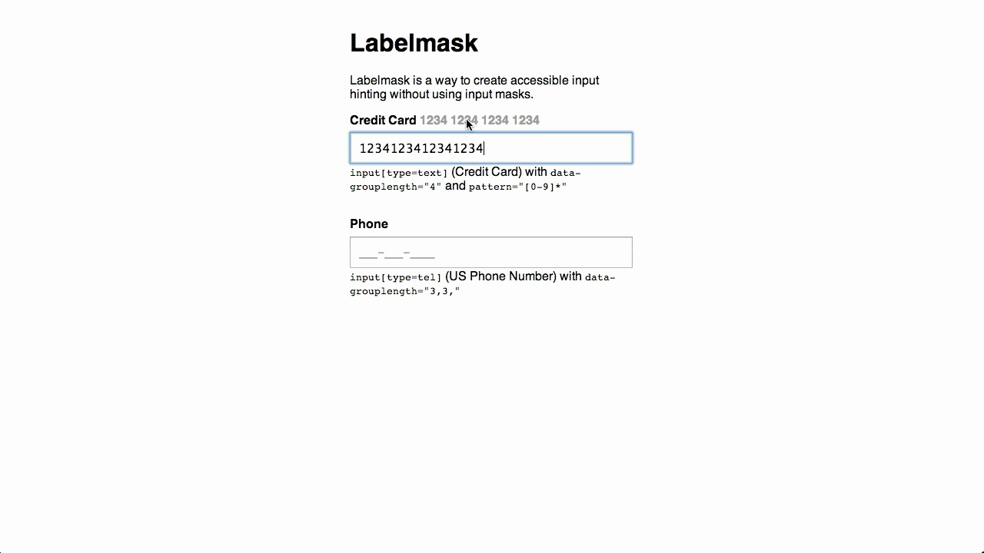
left_click_drag(504, 155, 323, 143)
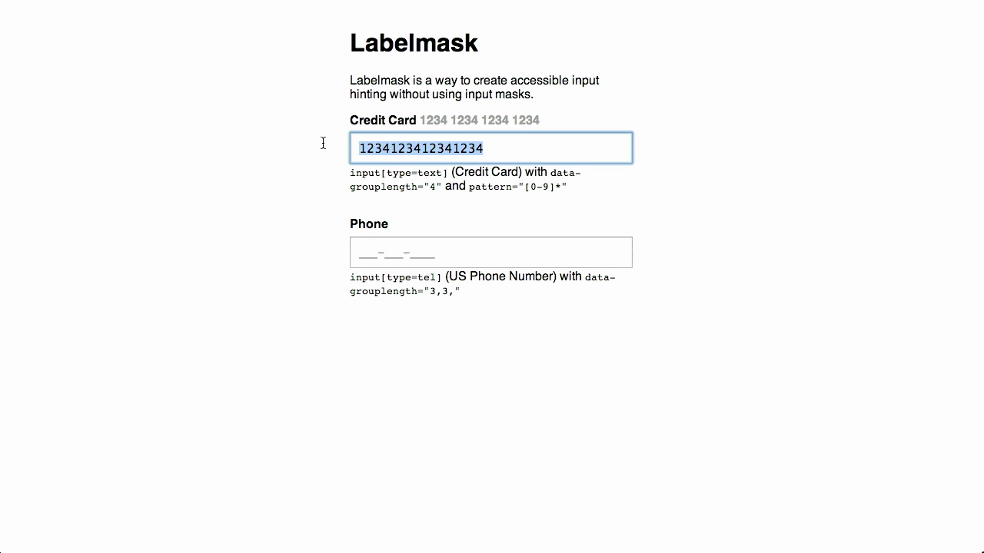
left_click(392, 149)
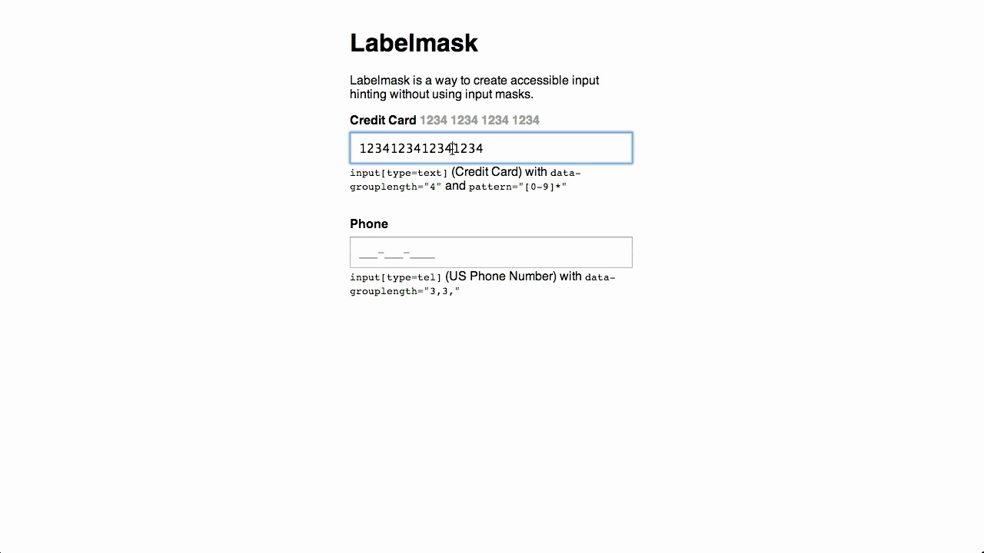
left_click_drag(517, 150, 30, 100)
key("BackSpace")
left_click(479, 254)
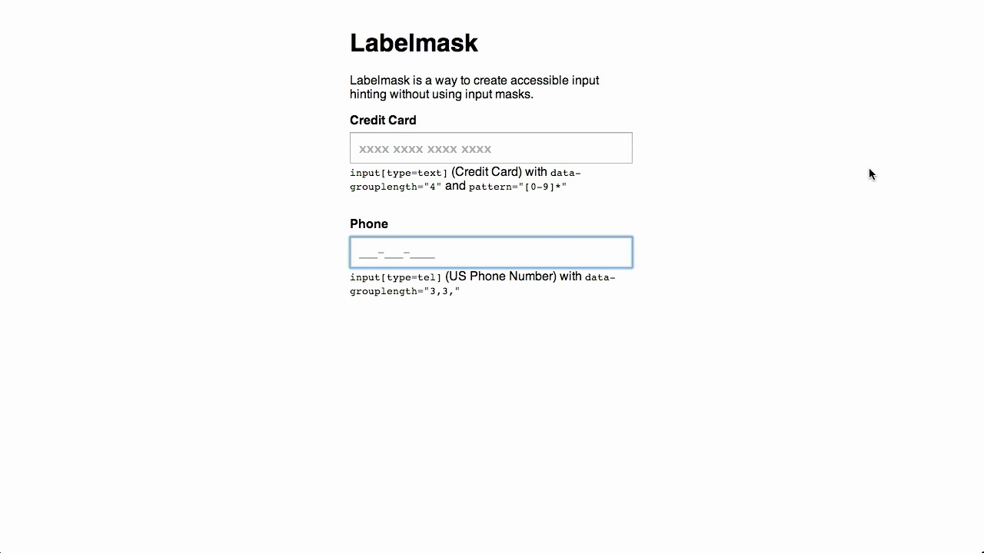
type("123")
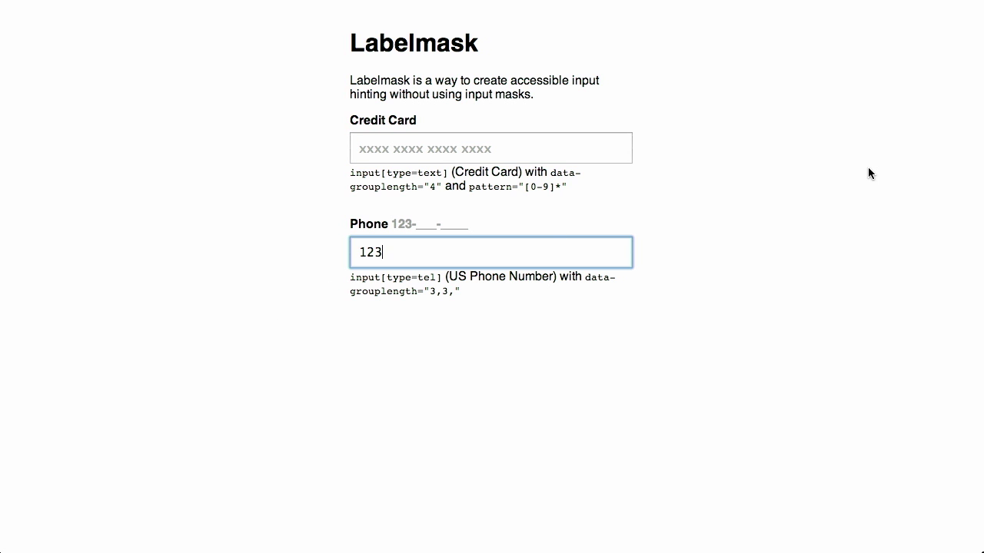
type("34563456")
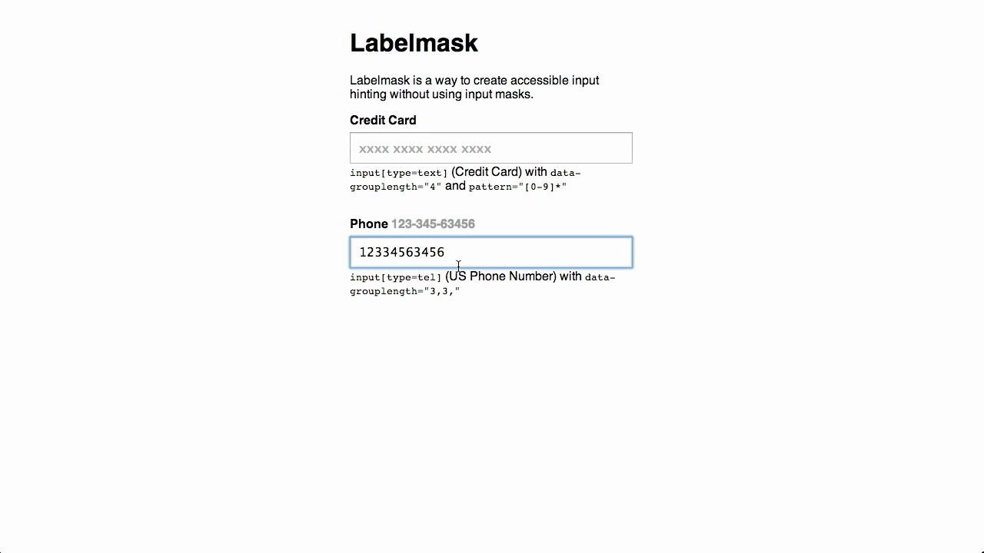
key("BackSpace")
left_click_drag(474, 253, 241, 248)
key("BackSpace")
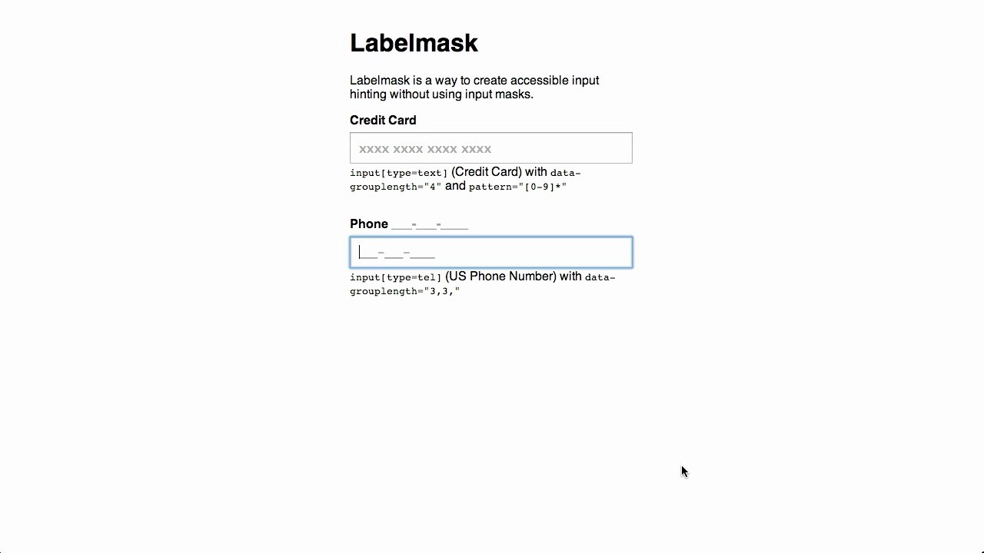
key("super+w")
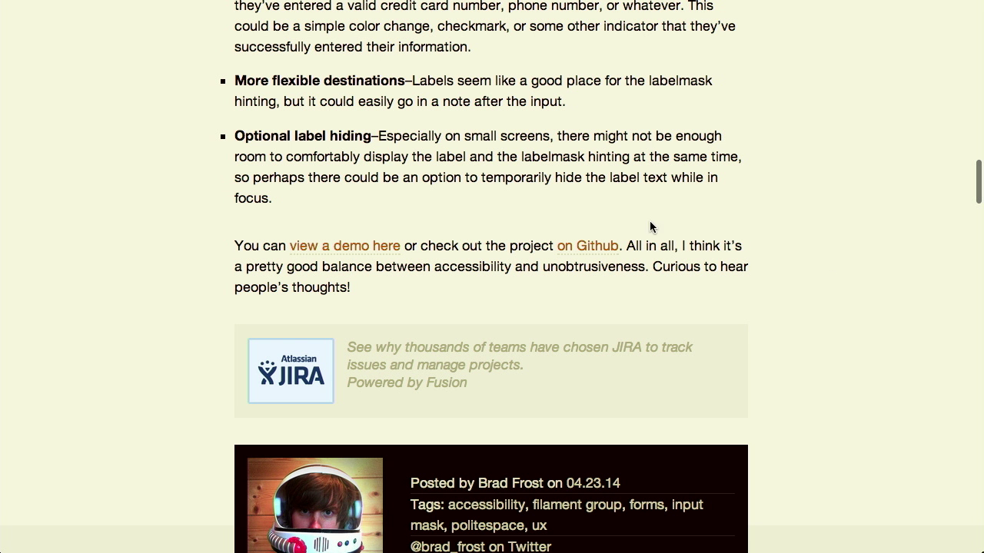
- Follow the blog post's 'on Github' link to the bradfrost/labelmask repository
left_click(582, 246)
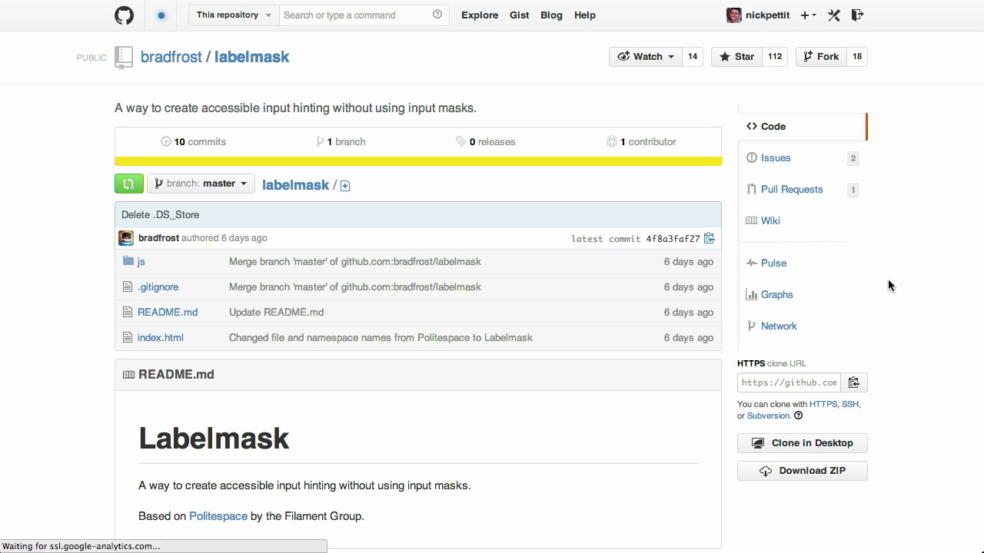
scroll(297, 312, "down", 3)
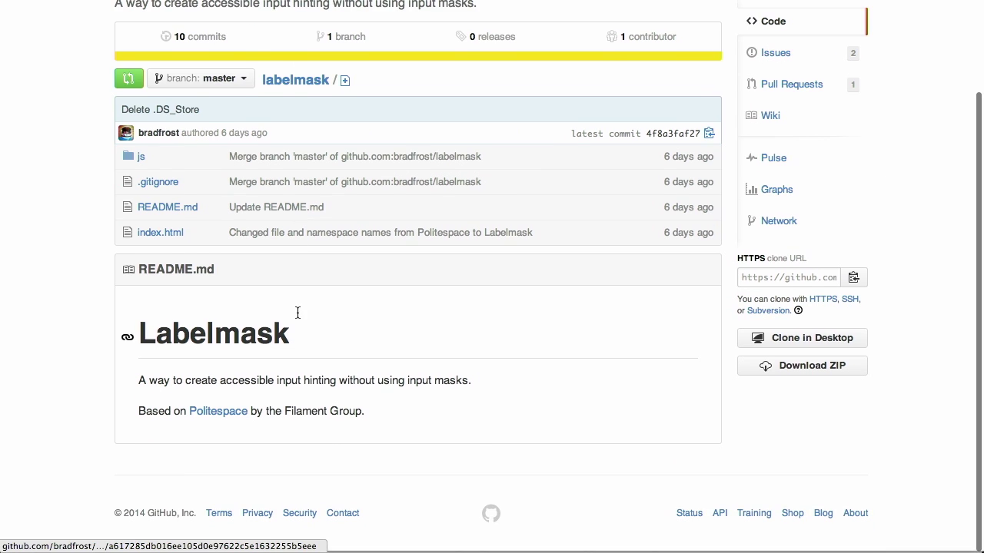
scroll(599, 304, "up", 3)
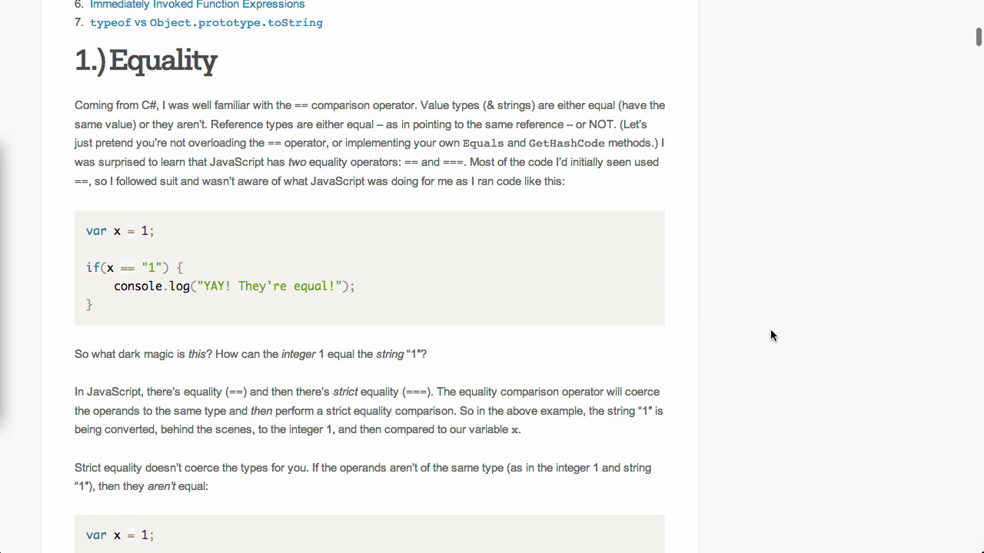
- Highlight the == and === operators in the article's Equality explanation
scroll(771, 335, "down", 1)
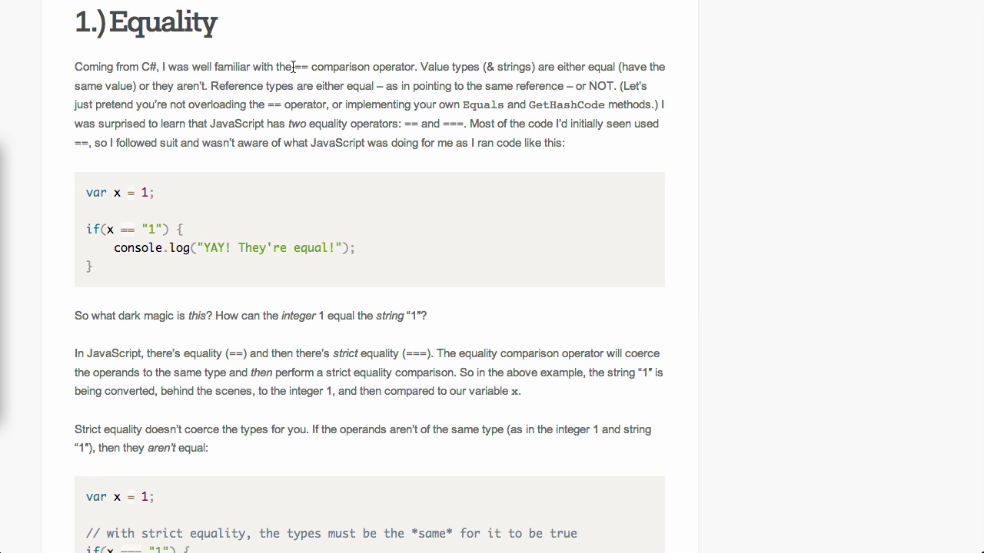
left_click_drag(293, 67, 314, 69)
left_click_drag(443, 123, 466, 125)
scroll(291, 163, "down", 5)
scroll(292, 163, "up", 2)
scroll(291, 159, "down", 1)
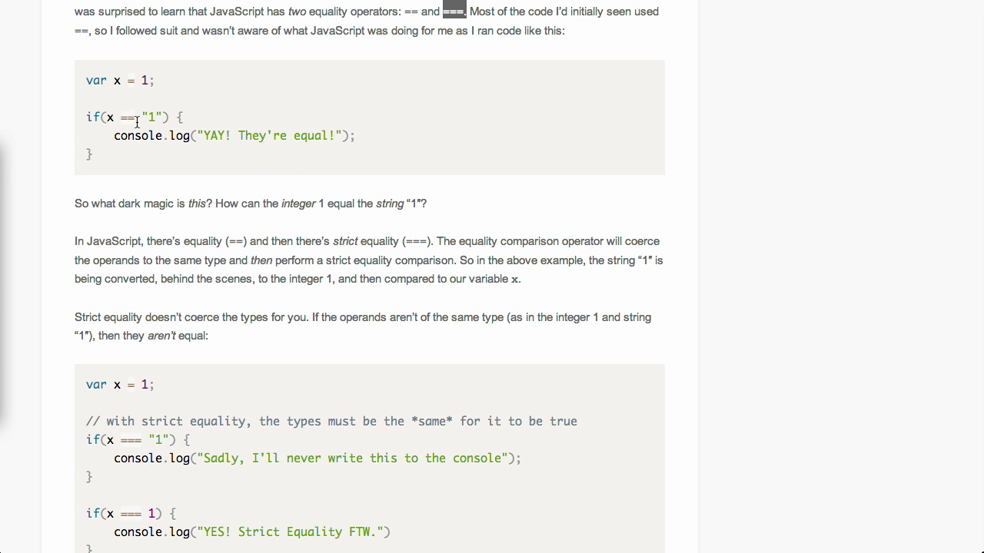
scroll(136, 122, "up", 5)
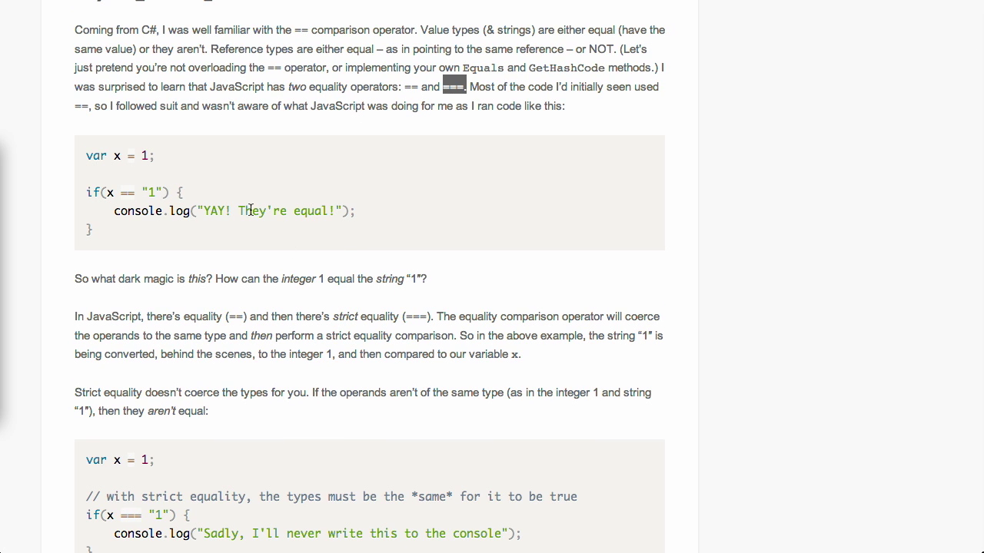
- Highlight the x == "1" code comparison, then scroll on to Dot Notation vs Bracket Notation
left_click(105, 192)
left_click_drag(106, 191, 163, 192)
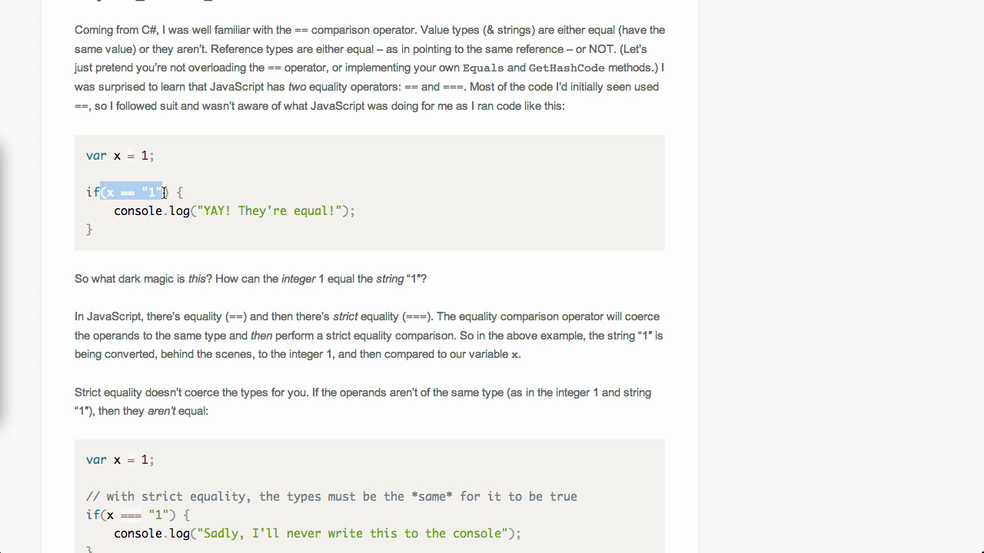
left_click(164, 192)
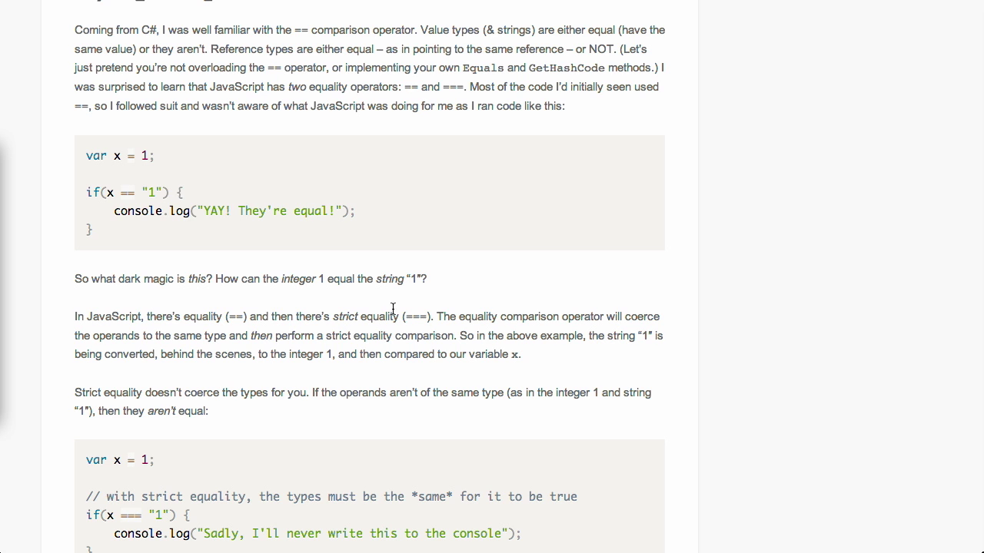
scroll(329, 323, "down", 10)
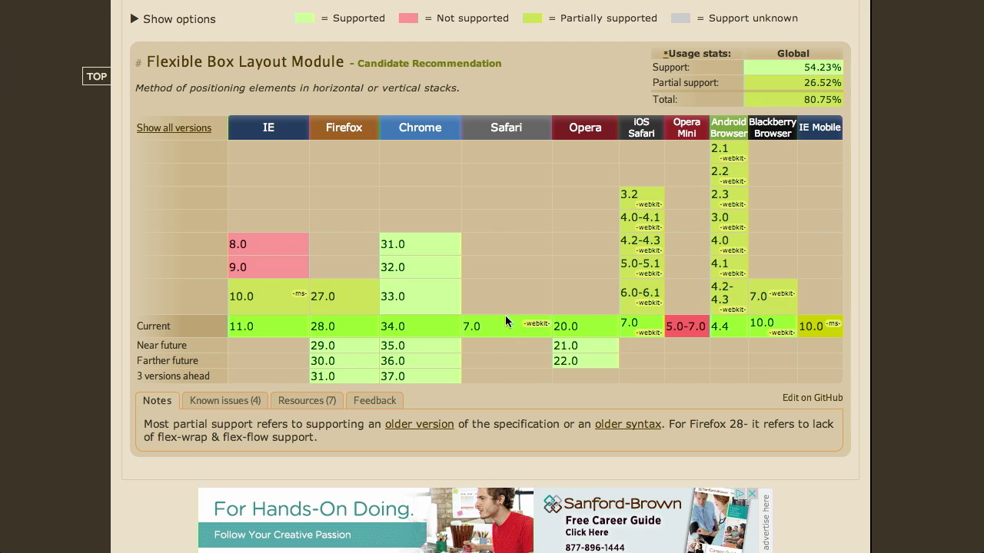
- Highlight the -webkit- prefix notes for Safari and iOS Safari in the Flexbox support table
left_click_drag(547, 324, 528, 325)
left_click_drag(659, 333, 637, 333)
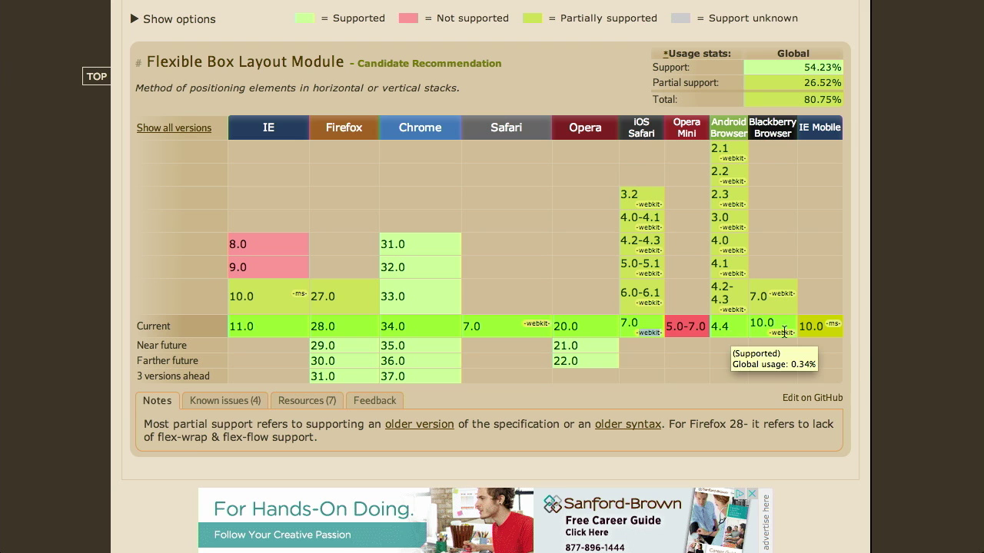
left_click(876, 338)
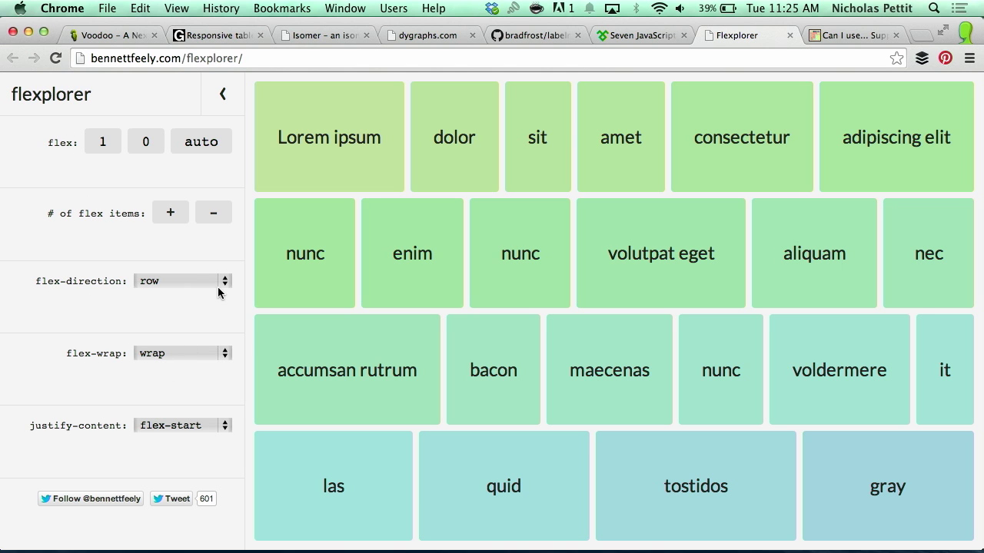
- Remove and re-add Flexplorer items until only mollit and id fill the last wrapped row
mouse_move(962, 298)
left_mouse_down()
mouse_move(607, 297)
mouse_move(488, 293)
mouse_move(430, 277)
mouse_move(549, 285)
mouse_move(385, 281)
mouse_move(611, 274)
mouse_move(659, 253)
mouse_move(976, 215)
mouse_move(872, 198)
mouse_move(461, 196)
mouse_move(980, 188)
mouse_move(863, 176)
mouse_move(358, 166)
mouse_move(799, 231)
mouse_move(980, 297)
left_mouse_up()
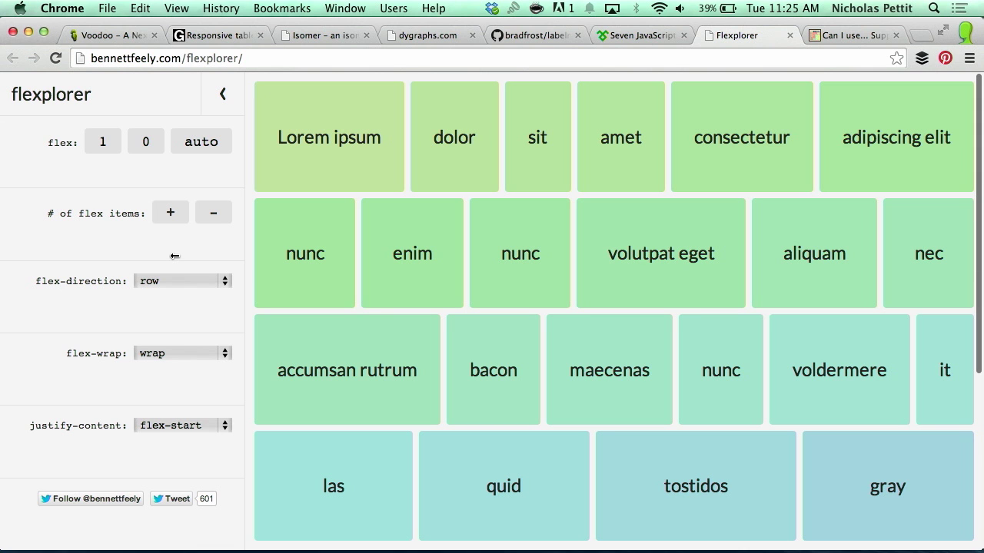
left_click(215, 214)
left_click(215, 215)
left_click(216, 215)
left_click(215, 215)
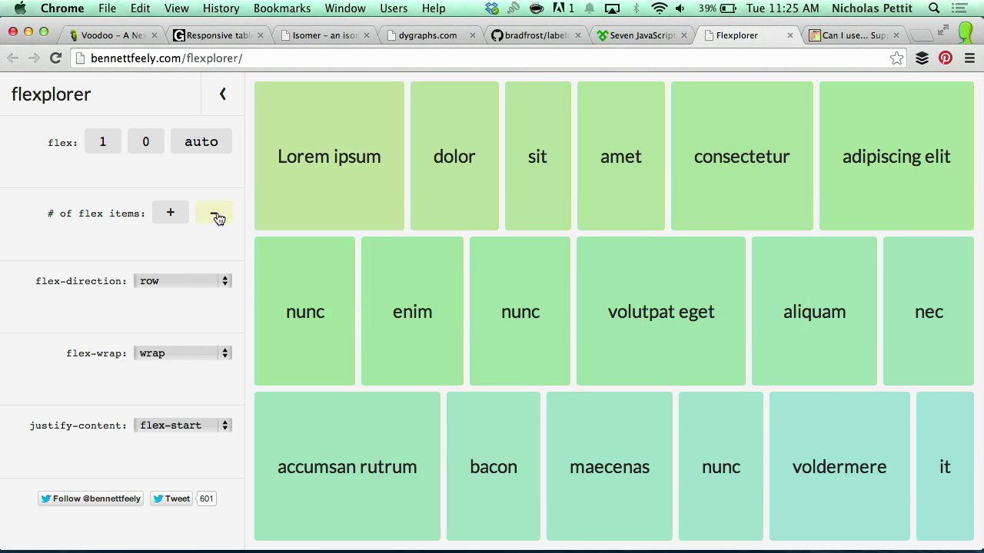
left_click(214, 215)
left_click(175, 215)
left_click(175, 216)
left_click(176, 215)
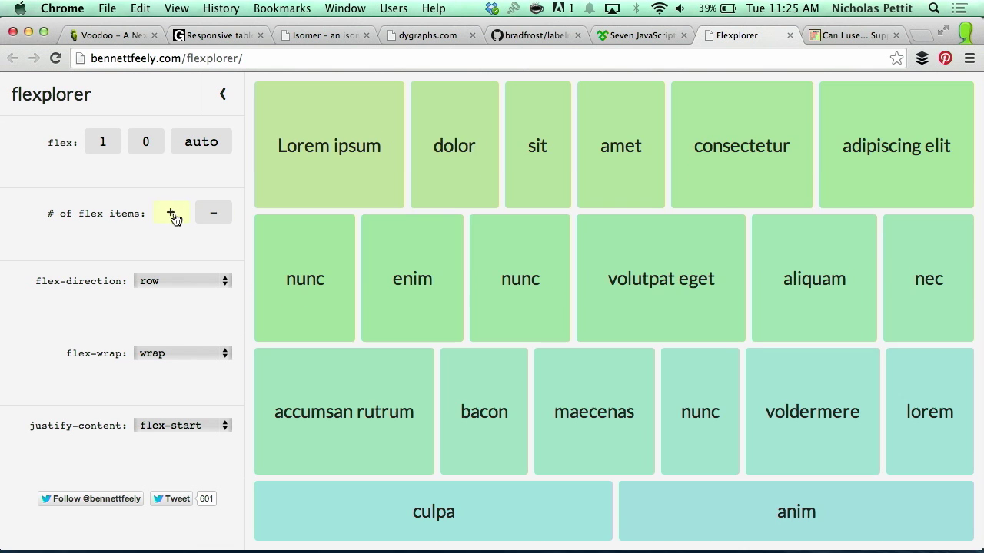
left_click(213, 217)
left_click(214, 219)
left_click(169, 214)
left_click(169, 214)
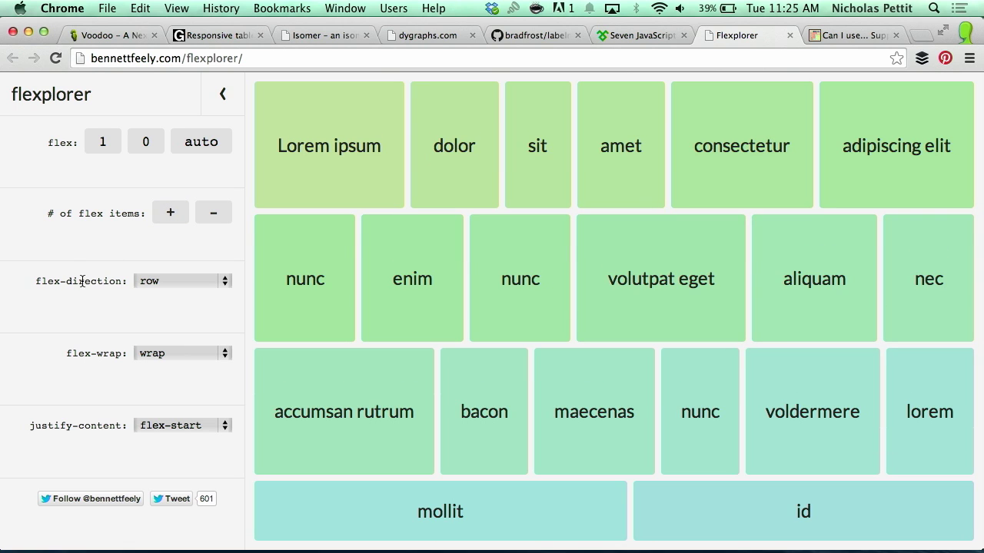
left_click(184, 281)
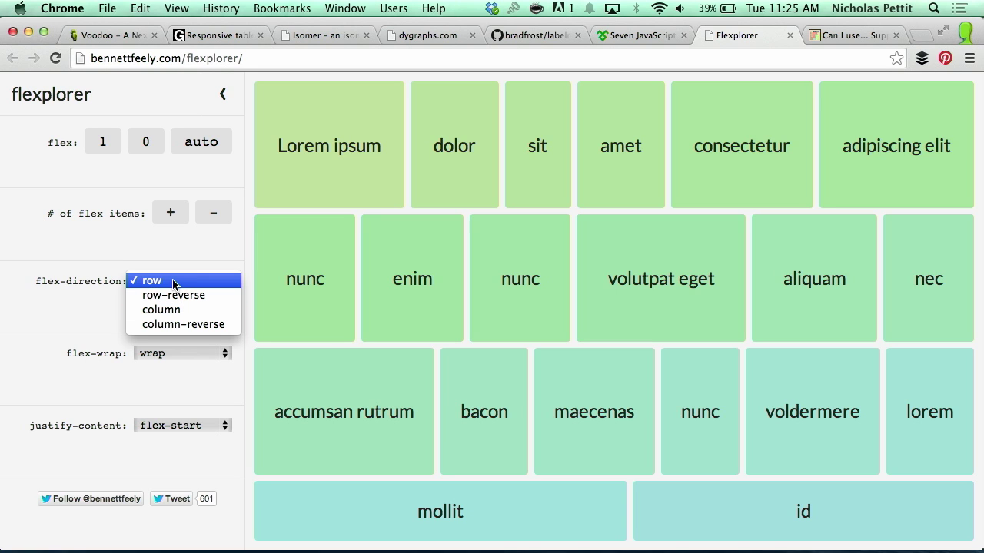
left_click(50, 285)
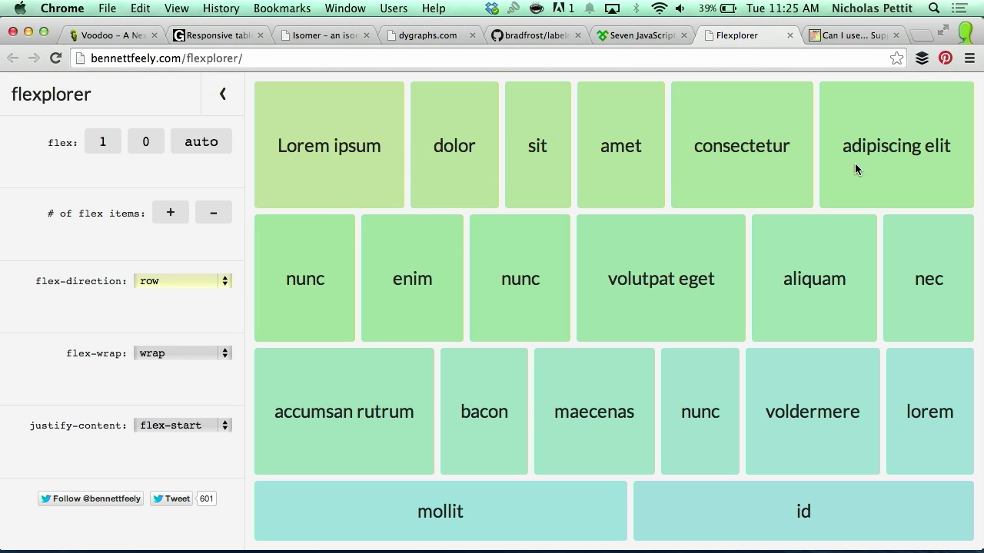
left_click(159, 281)
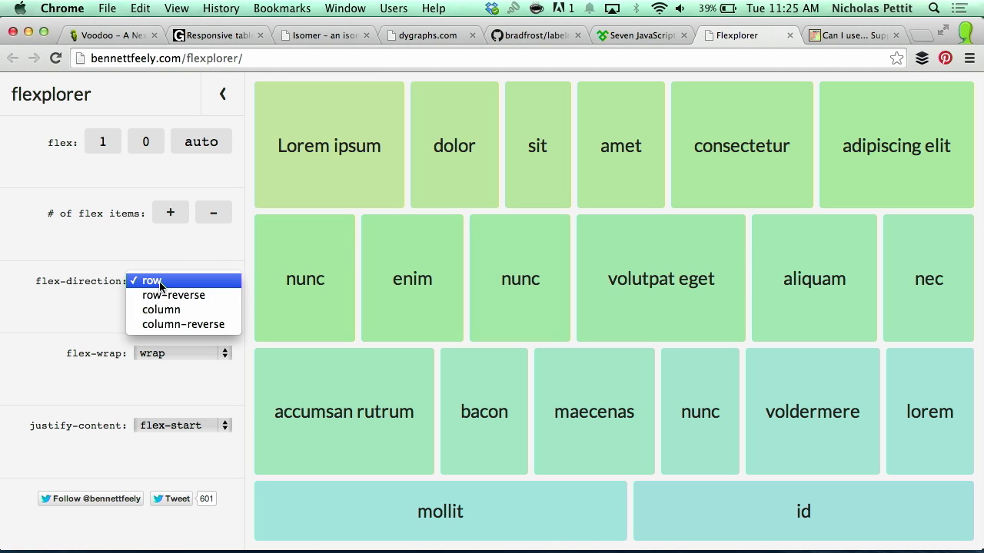
left_click(181, 309)
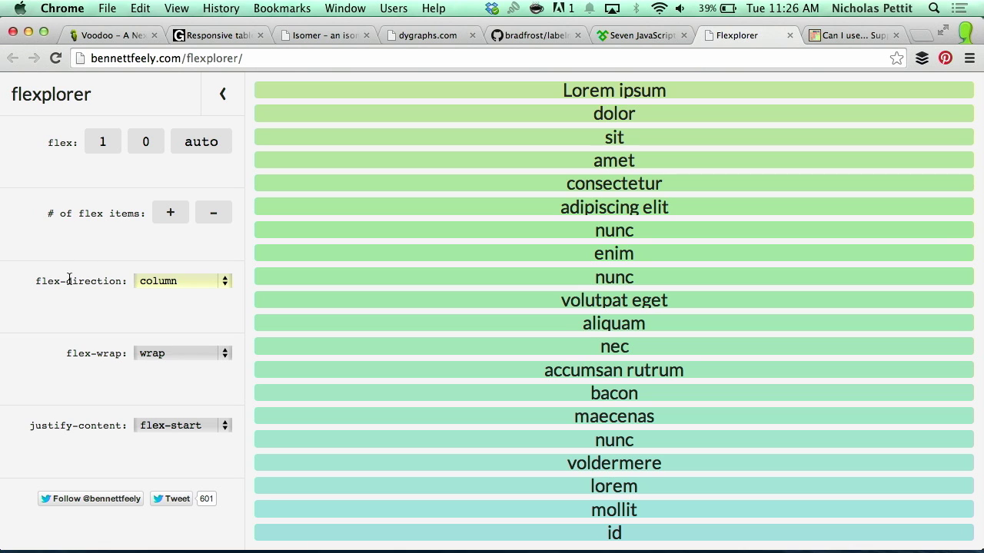
left_click(188, 282)
left_click(191, 284)
left_click(205, 286)
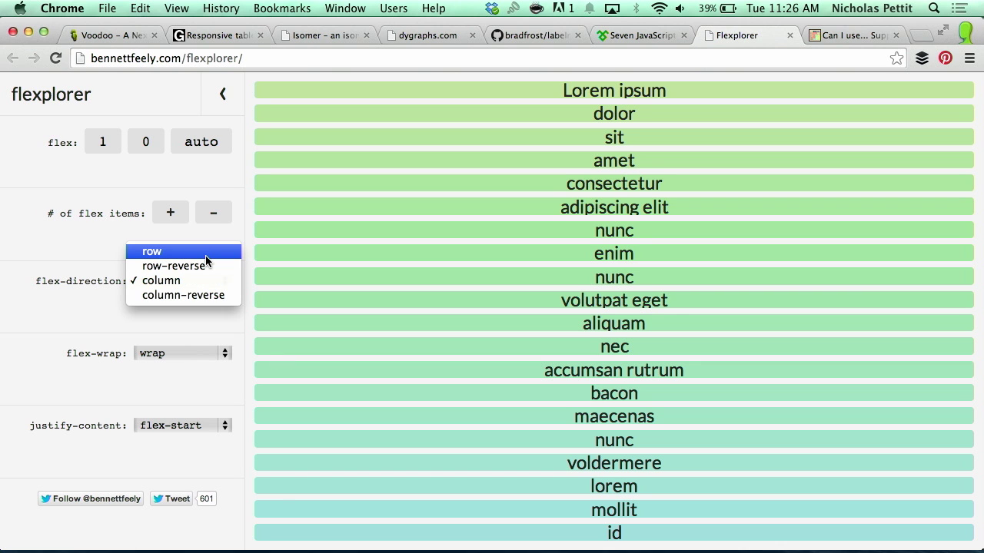
left_click(206, 258)
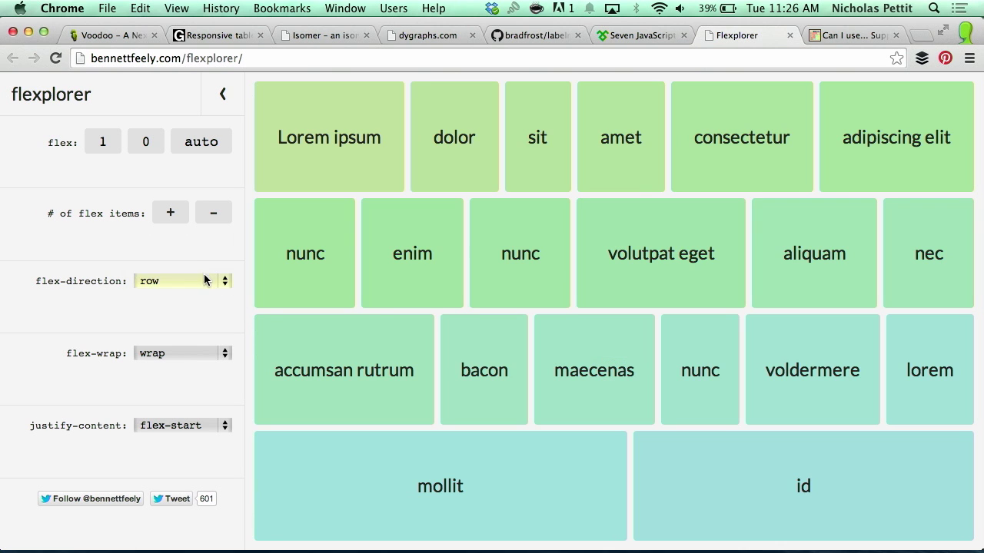
left_click(208, 285)
left_click(207, 312)
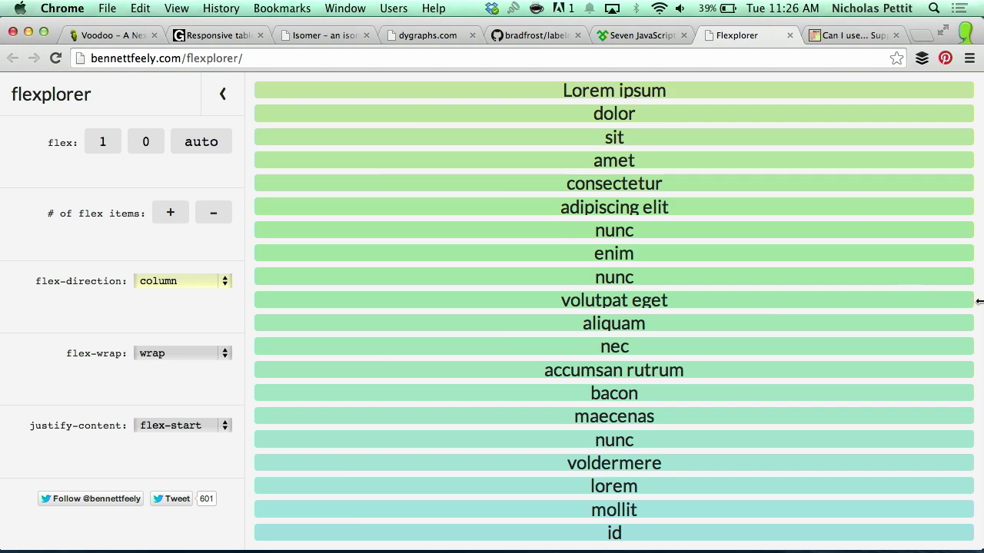
left_click_drag(955, 294, 960, 246)
left_click(202, 285)
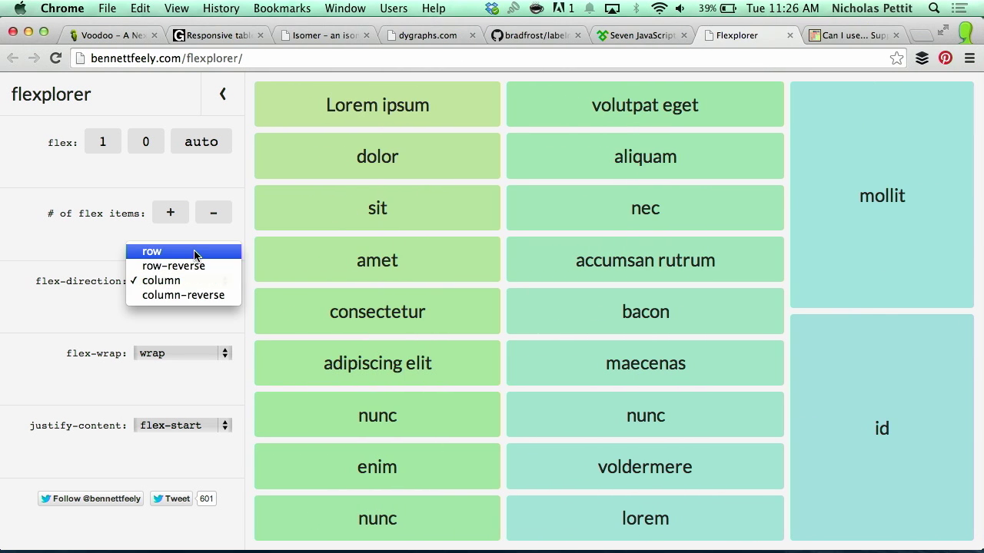
left_click(192, 250)
left_click(192, 281)
left_click(191, 310)
left_click_drag(980, 281, 980, 245)
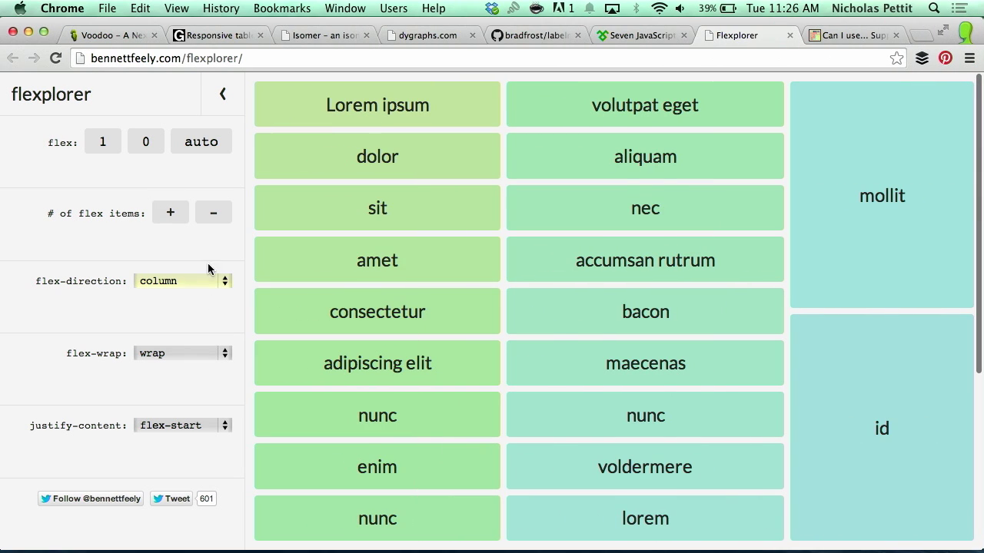
left_click(208, 280)
left_click(204, 248)
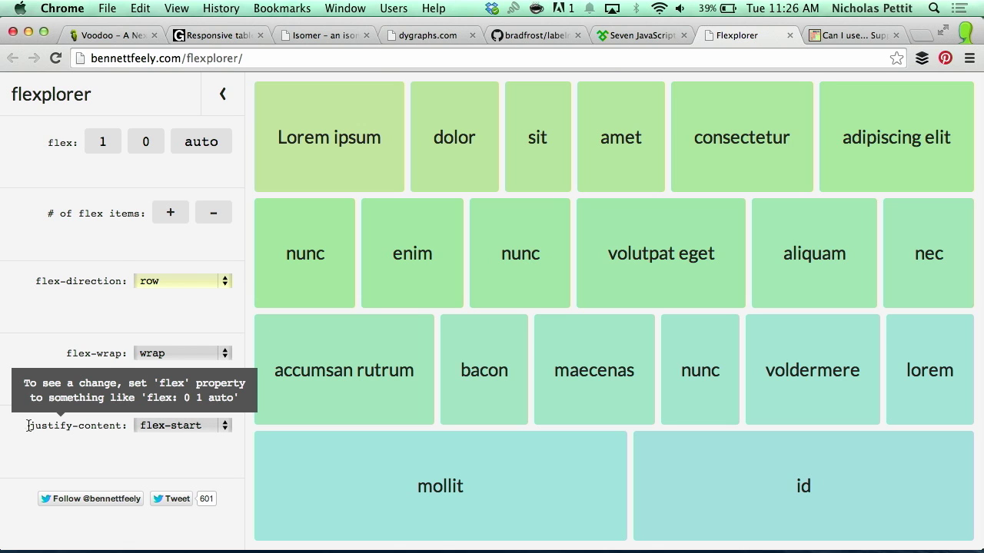
mouse_move(50, 425)
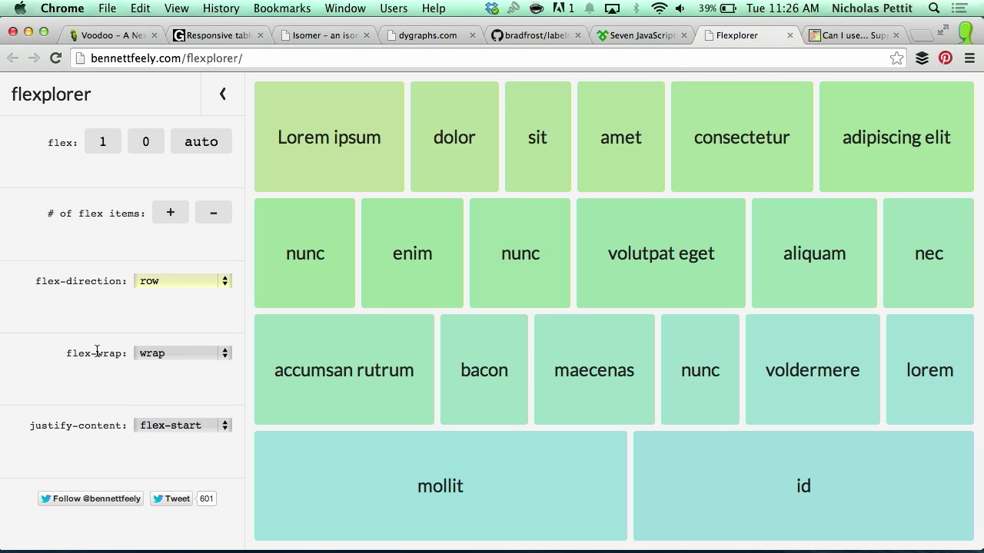
left_click(181, 353)
left_click(220, 367)
left_click(219, 367)
left_click(215, 353)
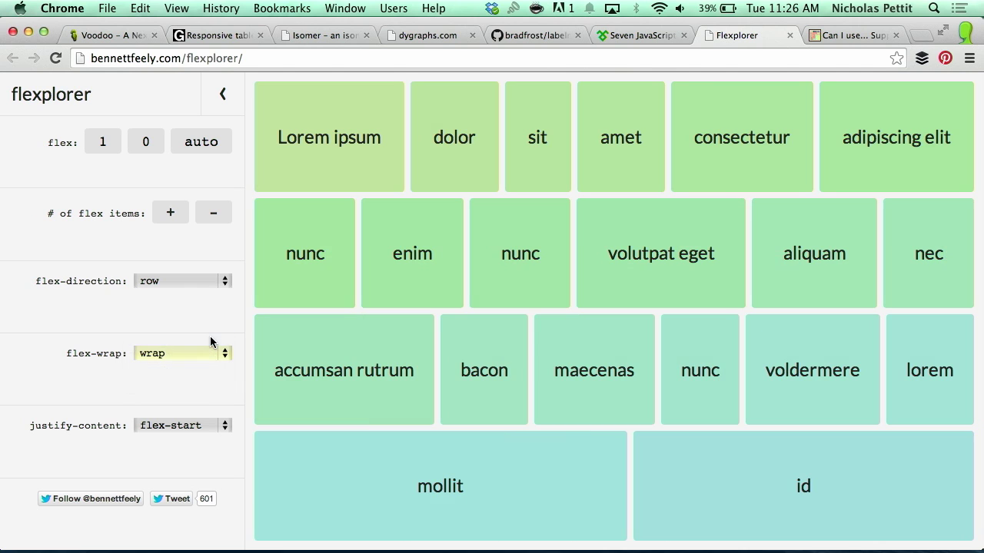
left_click(210, 355)
left_click(202, 368)
left_click(196, 357)
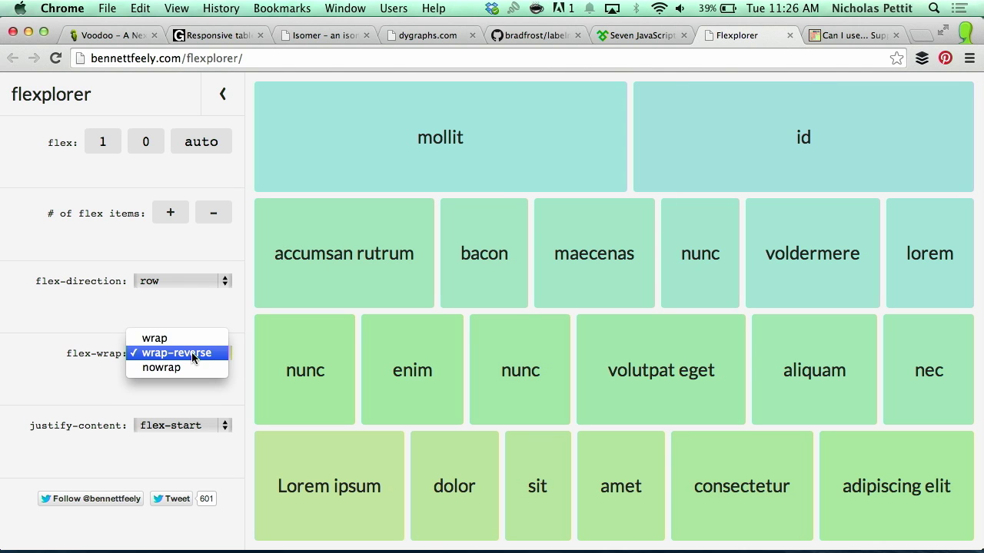
left_click(191, 339)
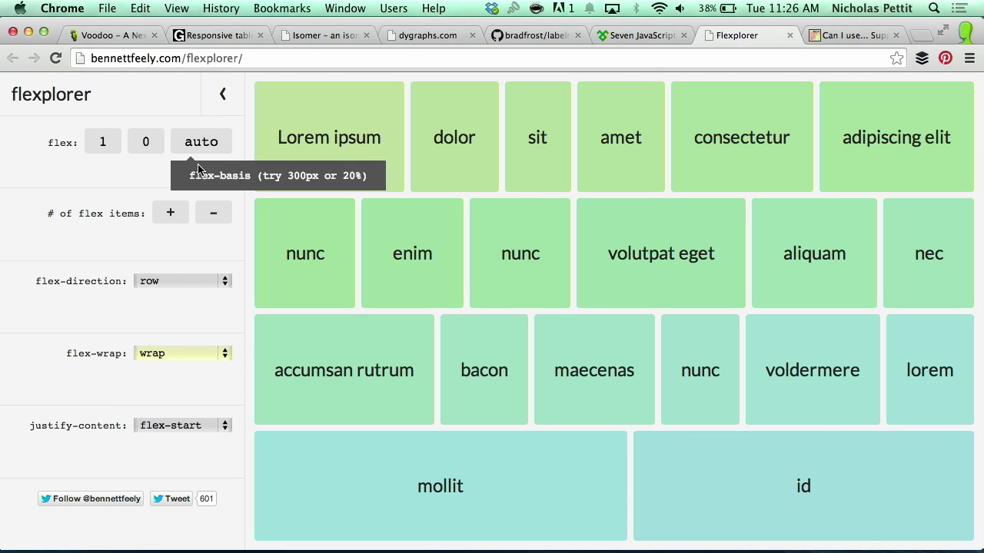